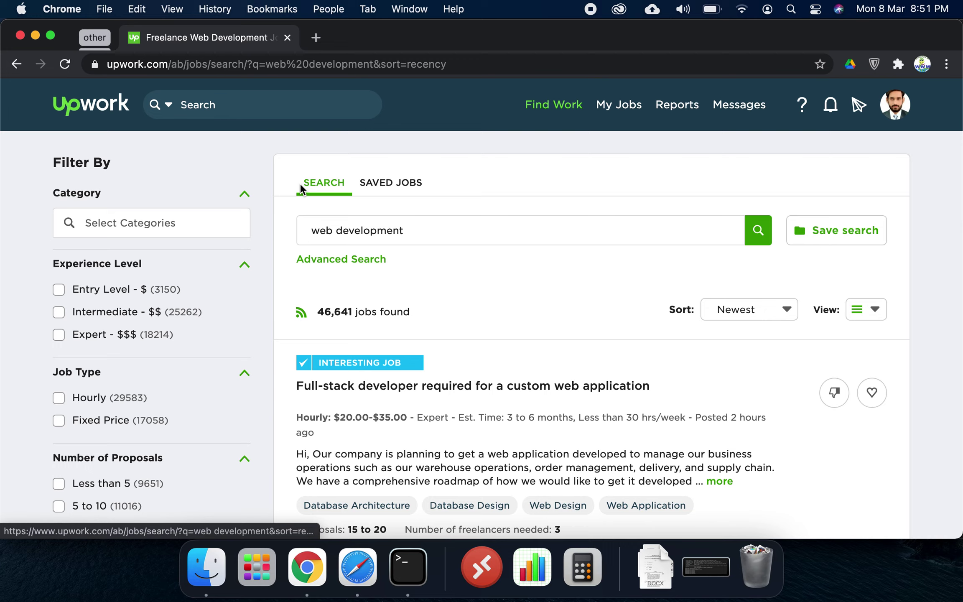
triple_click(325, 310)
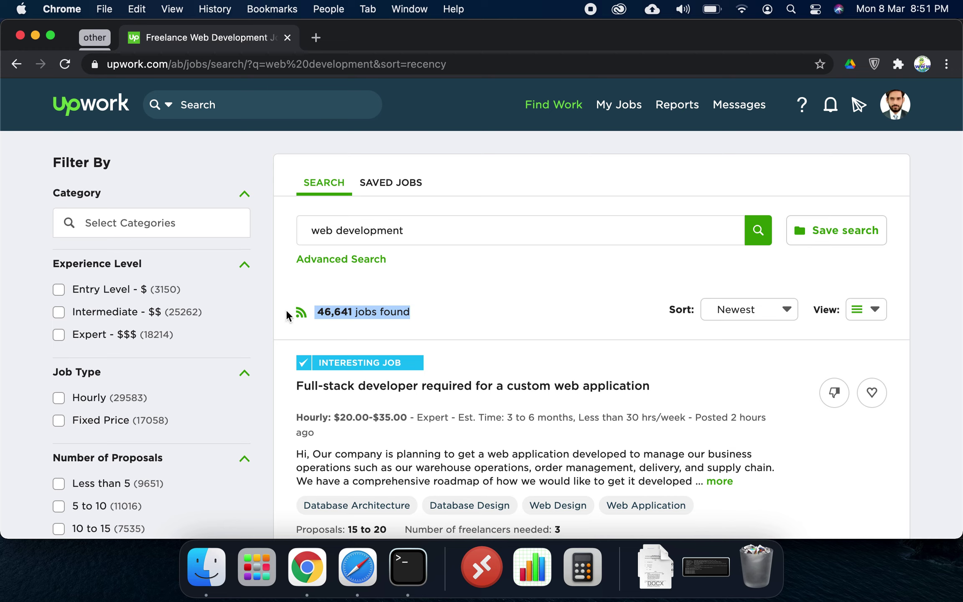
triple_click(310, 234)
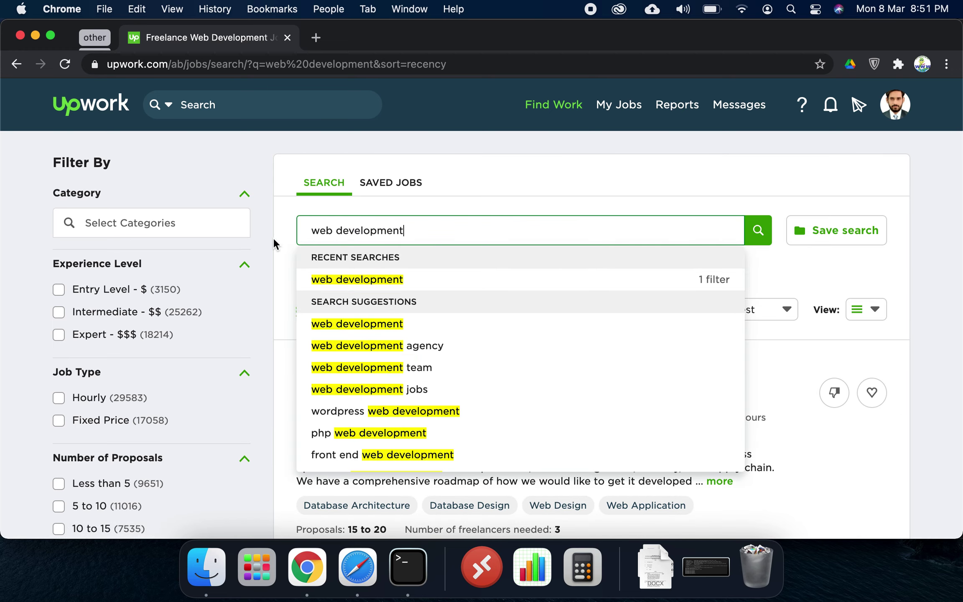
click(273, 238)
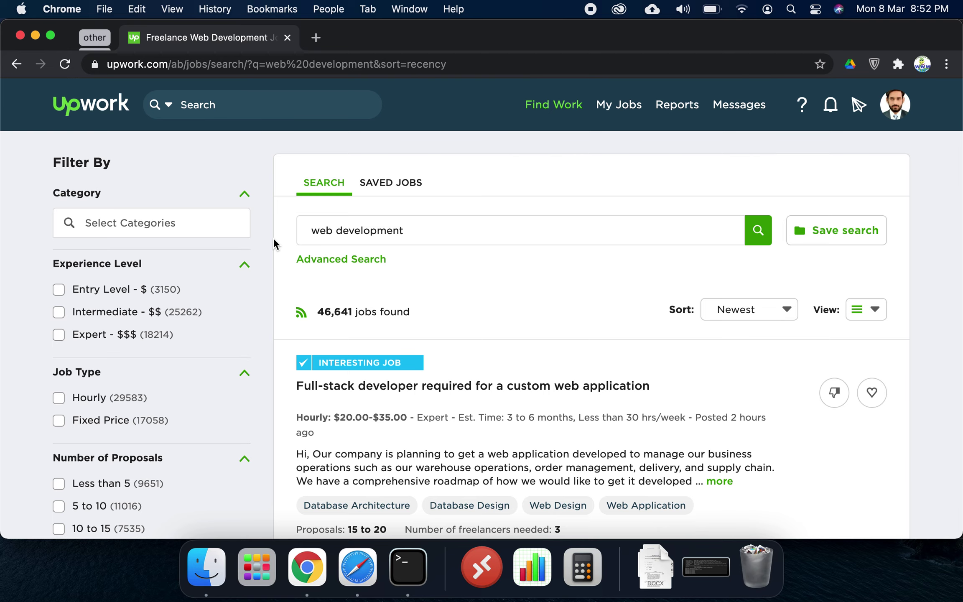
Step: Filter the web development jobs to those with less than 5 proposals
scroll(273, 237, down, 5)
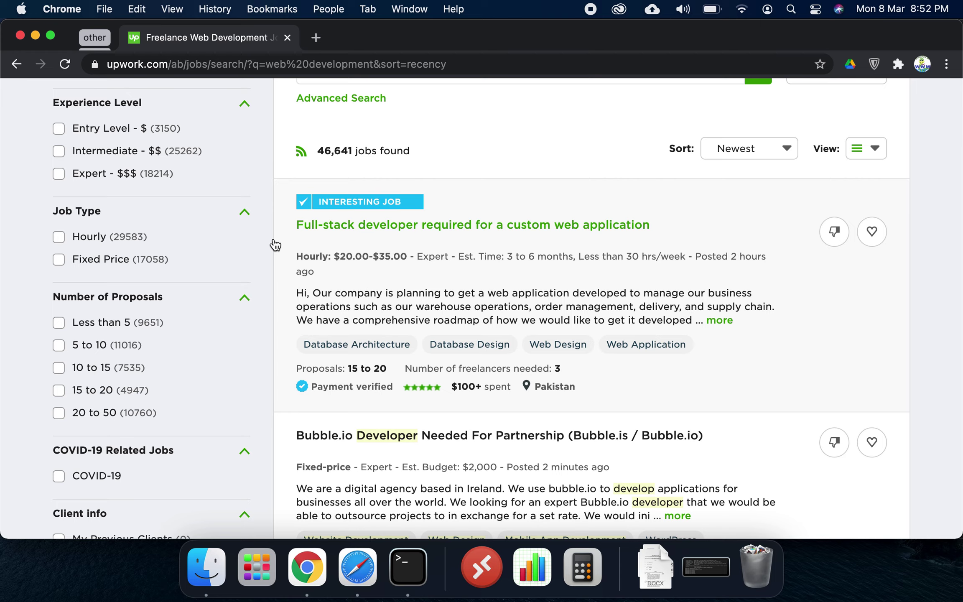
click(59, 323)
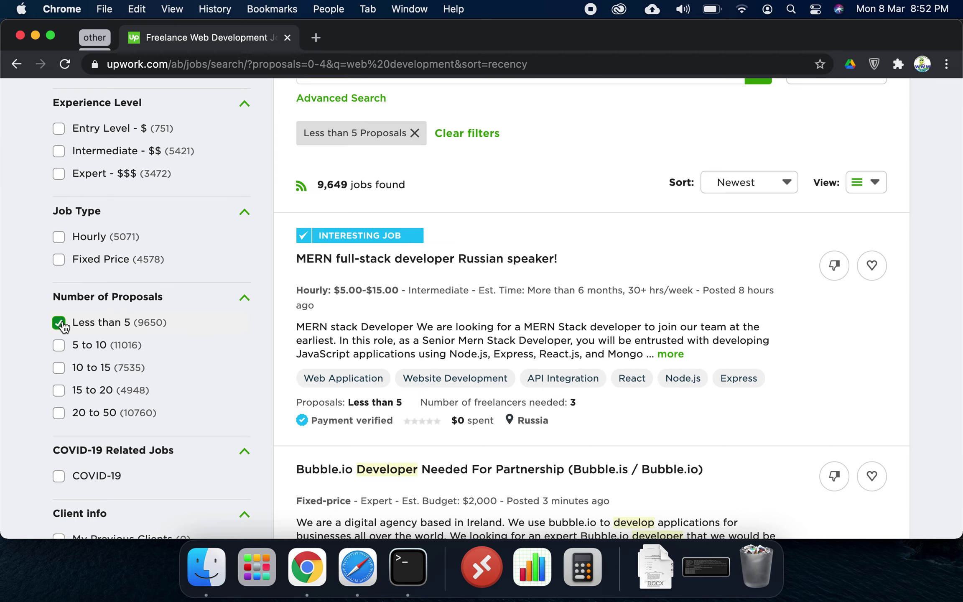
scroll(292, 266, down, 7)
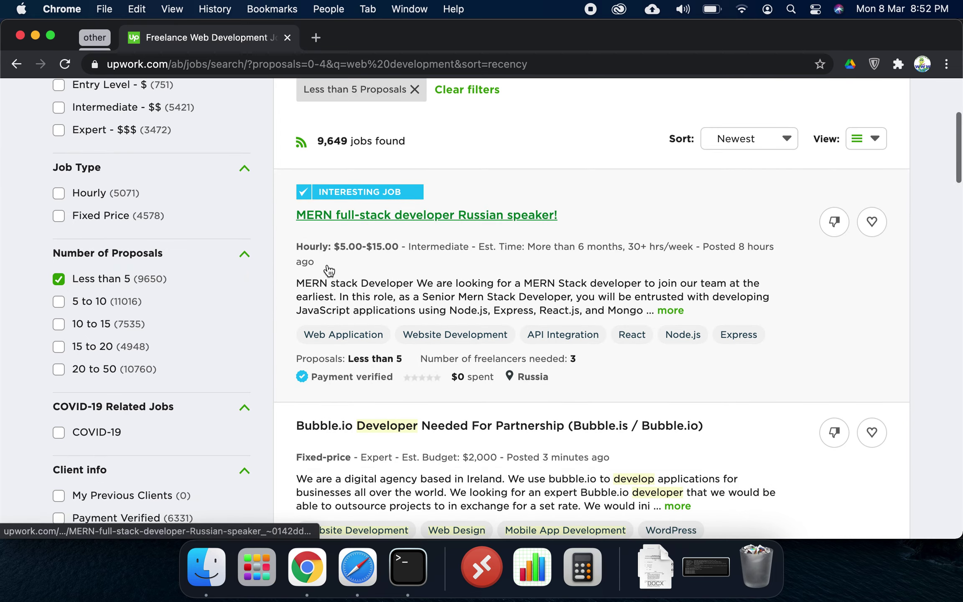
scroll(329, 268, up, 10)
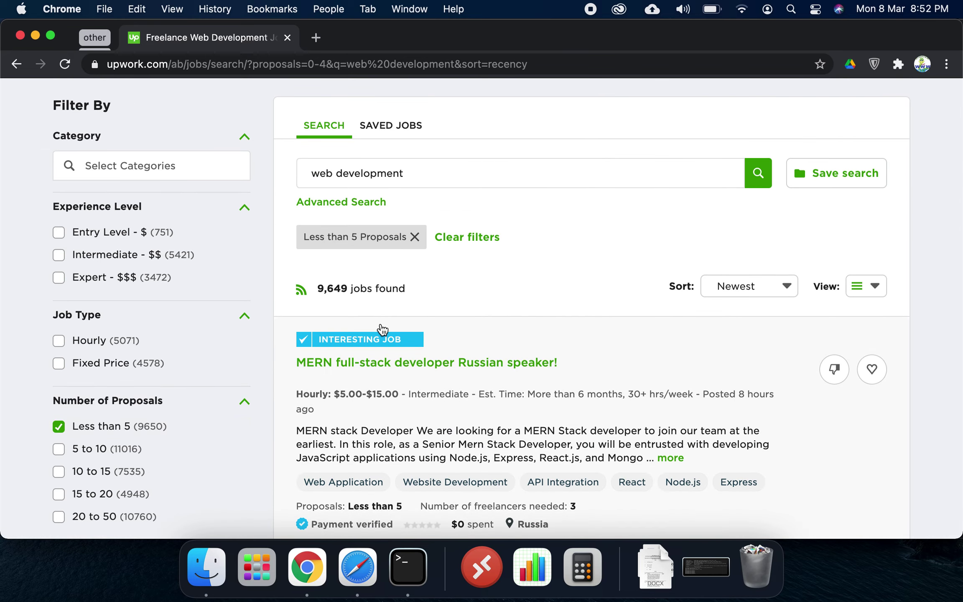
Step: Restrict the job results to clients with Payment Verified
scroll(443, 294, down, 2)
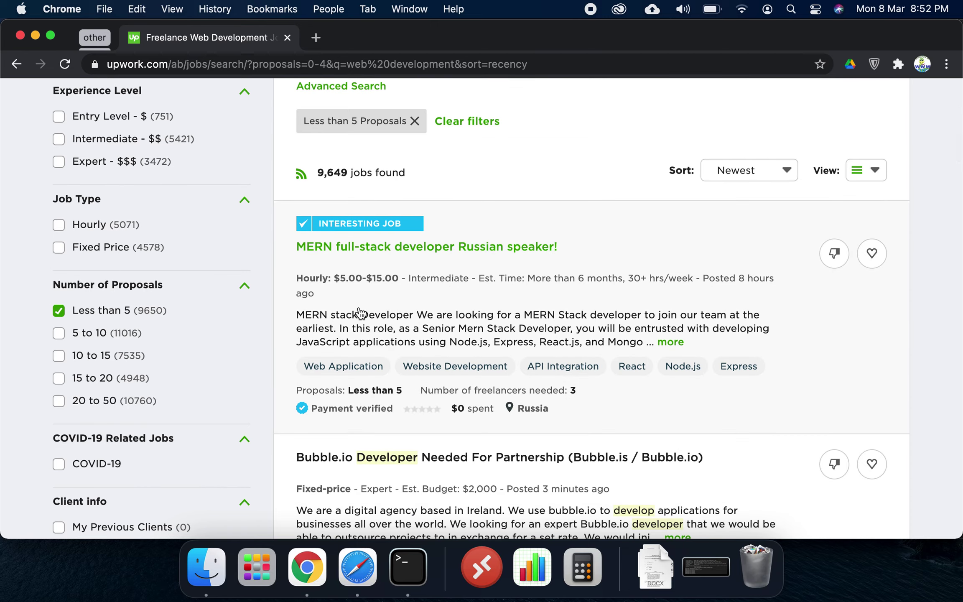
scroll(366, 311, down, 4)
scroll(5, 400, down, 2)
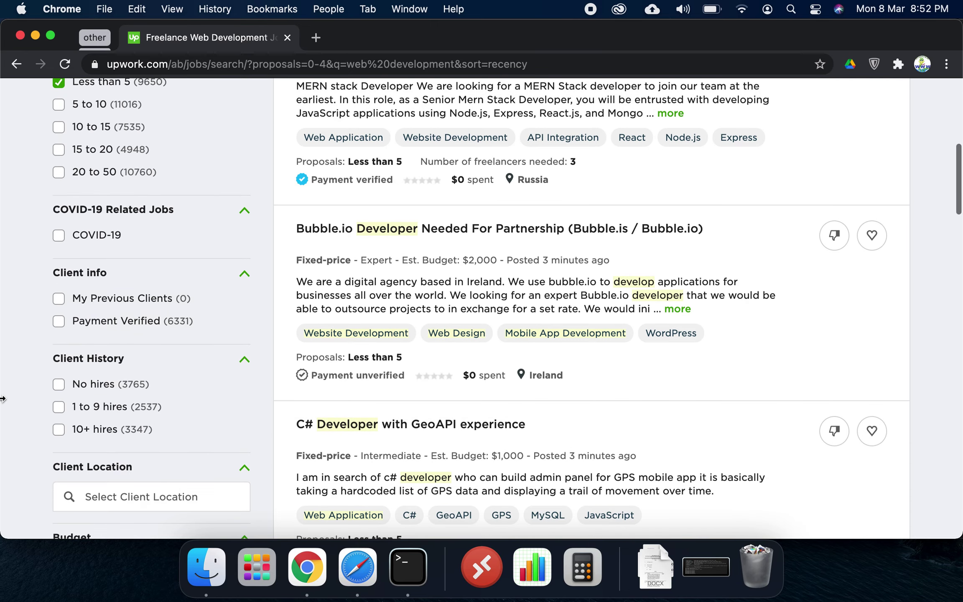
click(59, 322)
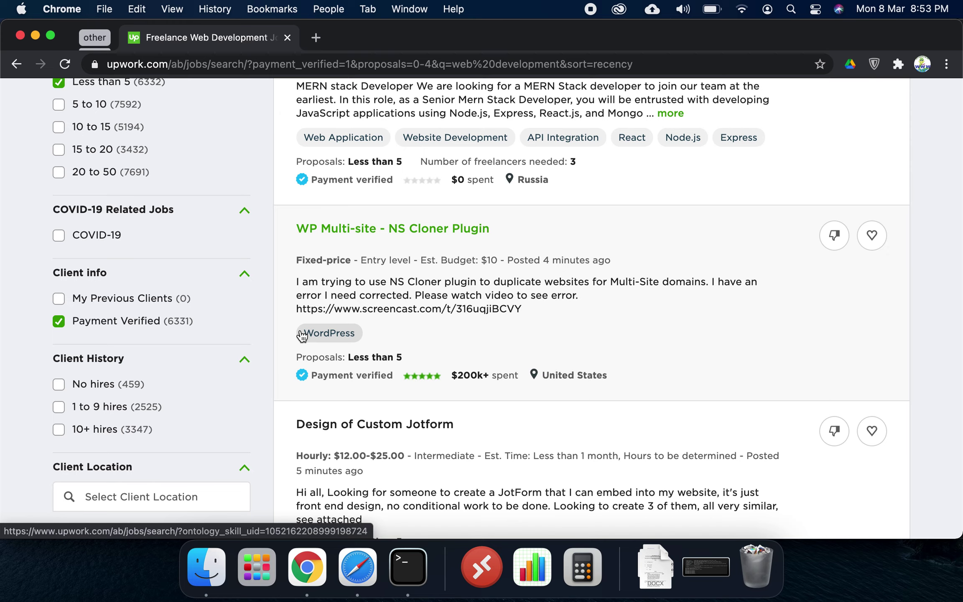
Step: Review the filtered job results and the remaining filters for client history, client location, budget, project length and hours per week
scroll(469, 236, up, 8)
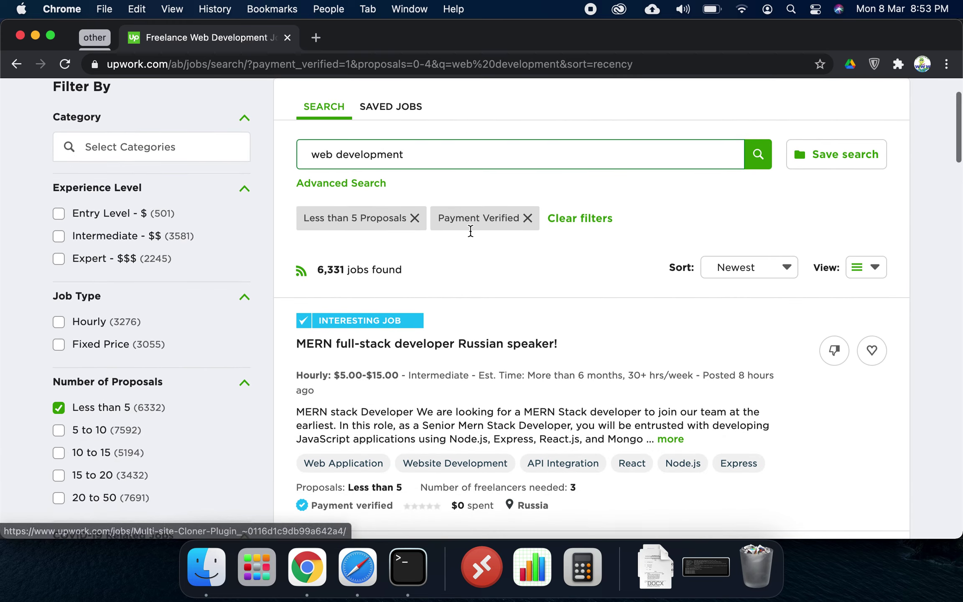
scroll(396, 285, down, 7)
scroll(191, 370, down, 7)
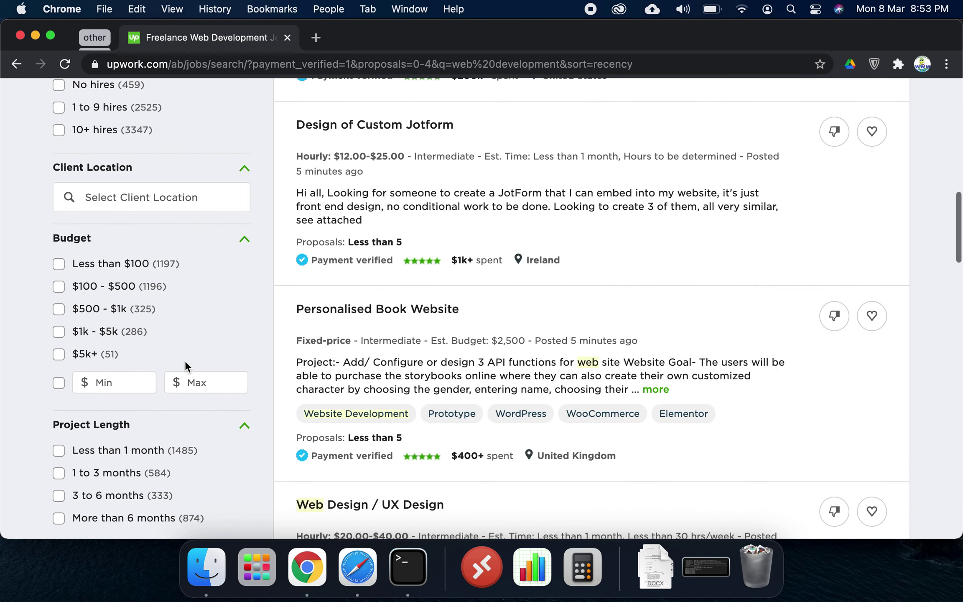
scroll(47, 280, up, 3)
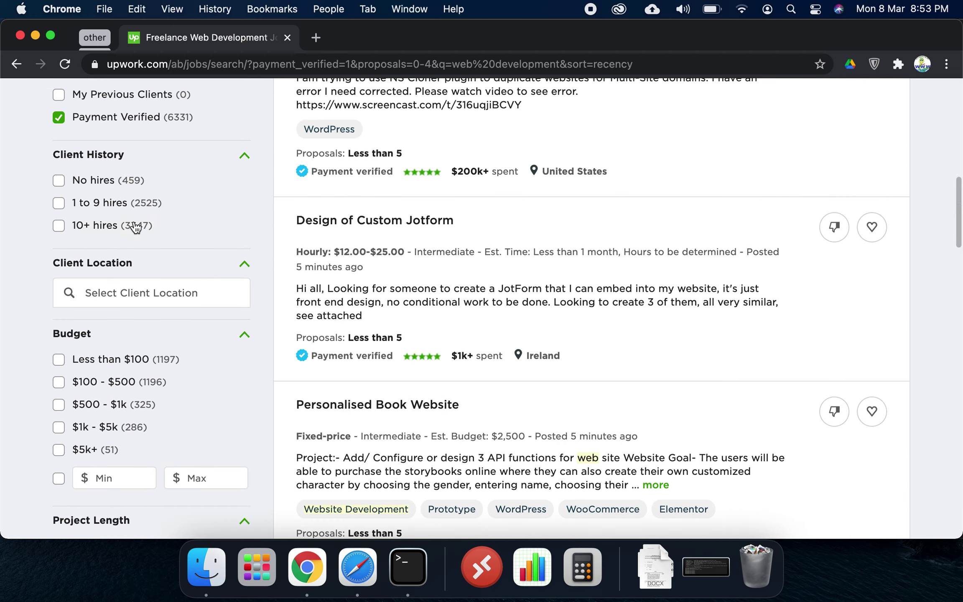
scroll(107, 155, down, 1)
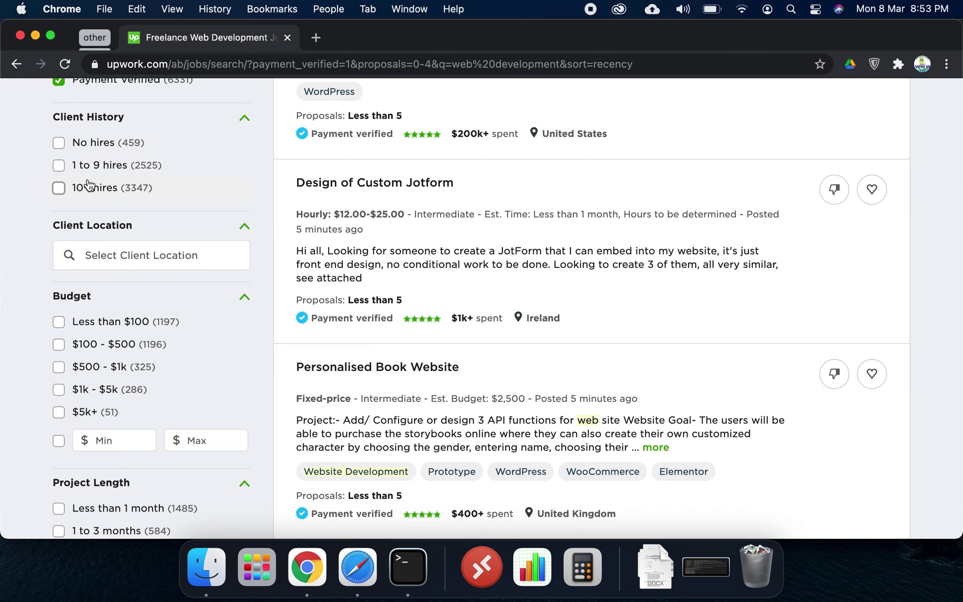
scroll(19, 209, down, 2)
click(143, 205)
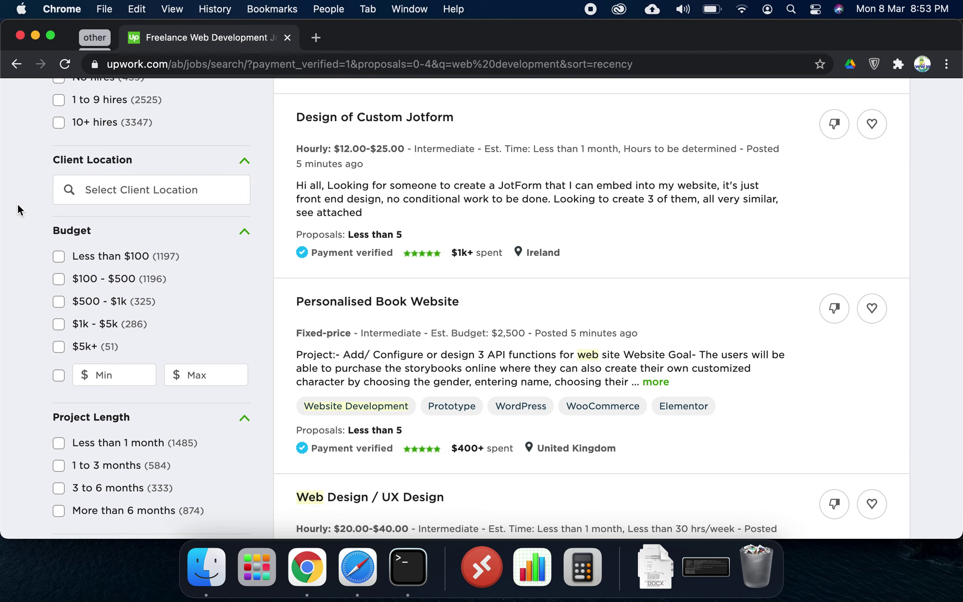
scroll(18, 207, down, 2)
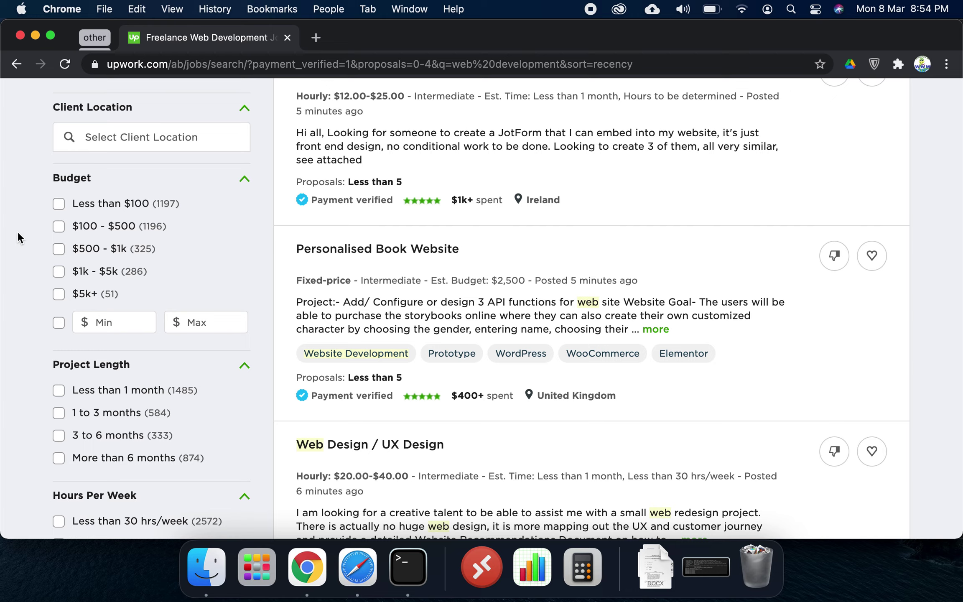
click(97, 143)
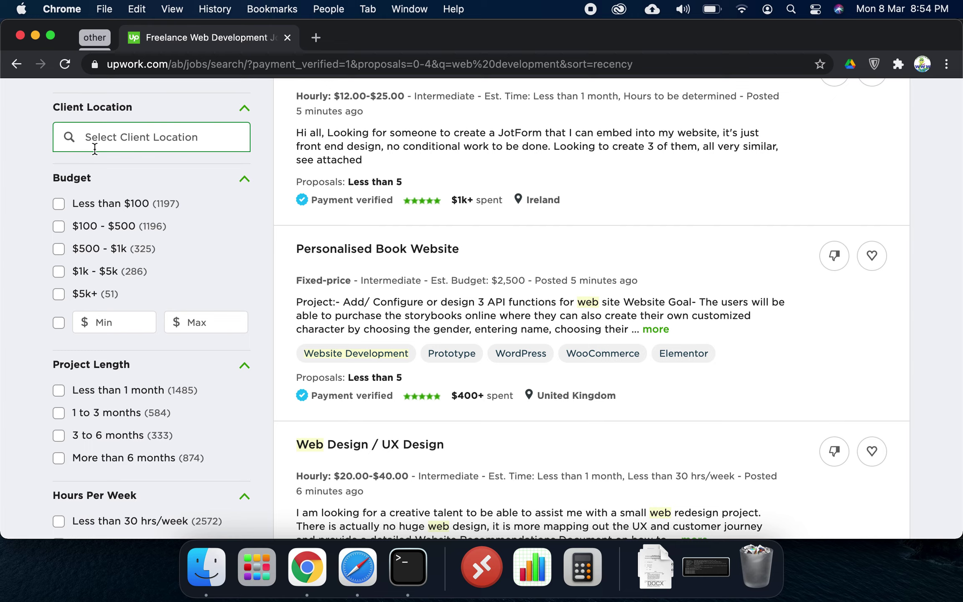
click(27, 211)
scroll(27, 207, down, 5)
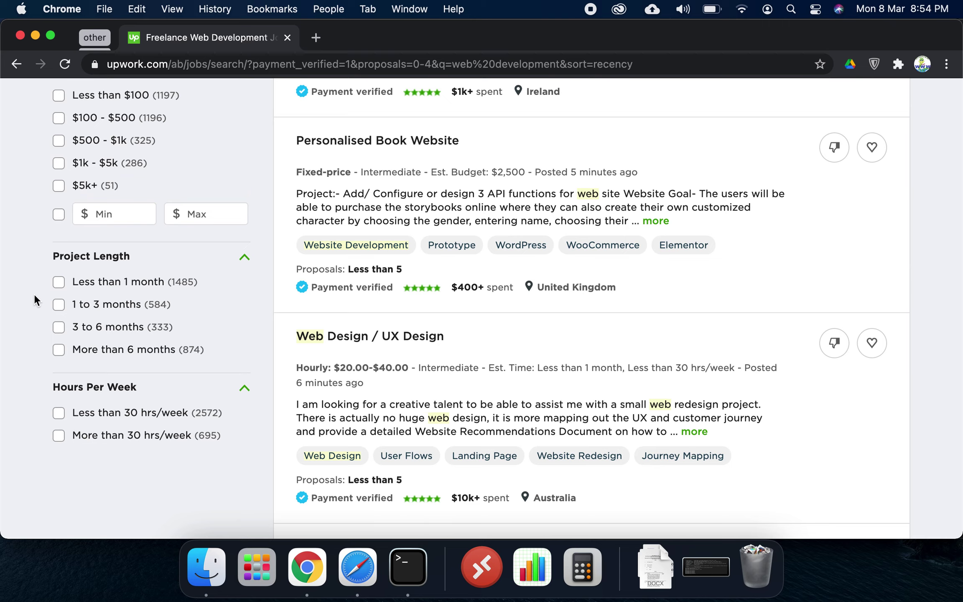
scroll(63, 318, up, 15)
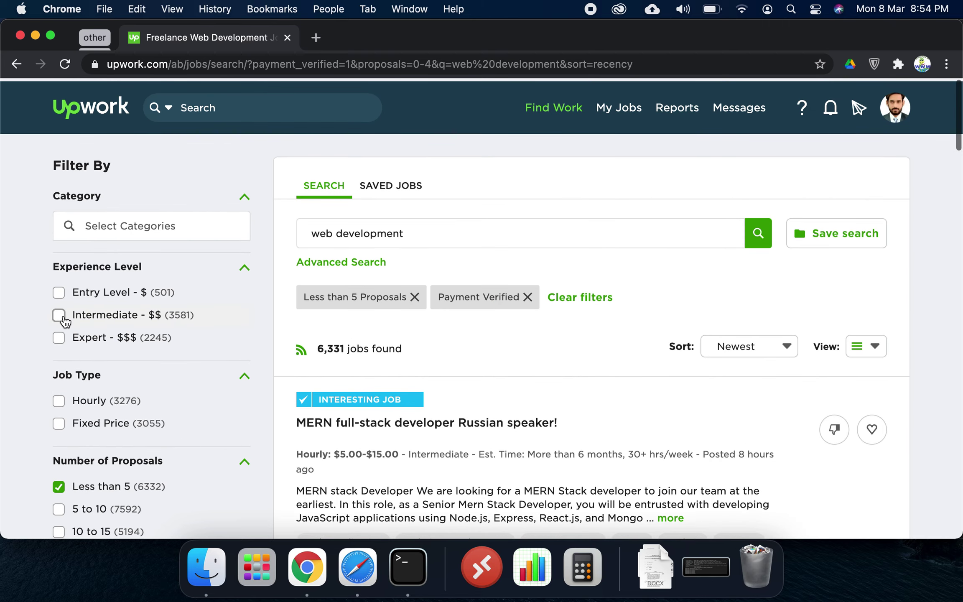
click(457, 231)
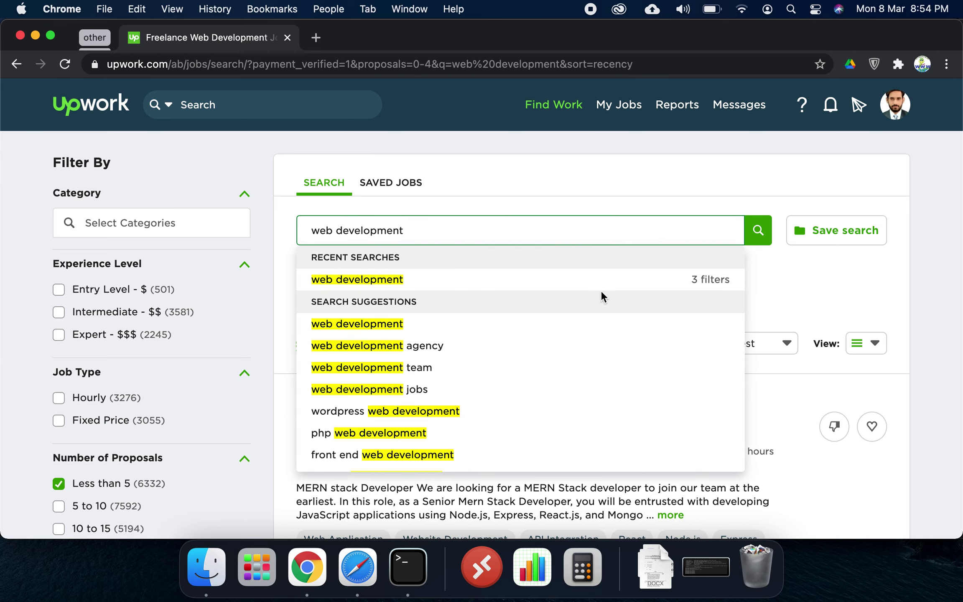
click(819, 274)
click(715, 224)
click(287, 215)
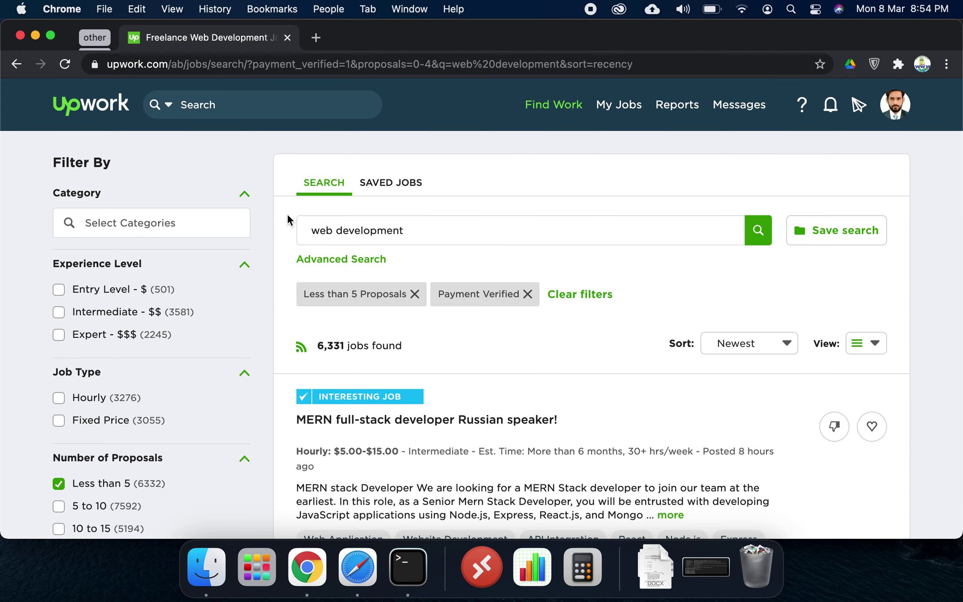
click(339, 264)
click(273, 328)
scroll(273, 328, down, 3)
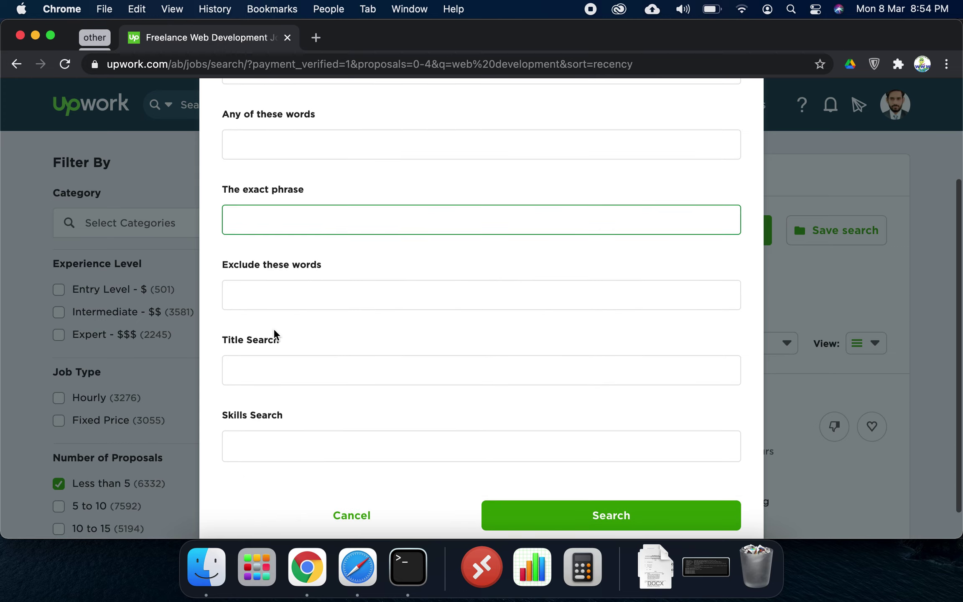
scroll(273, 328, up, 5)
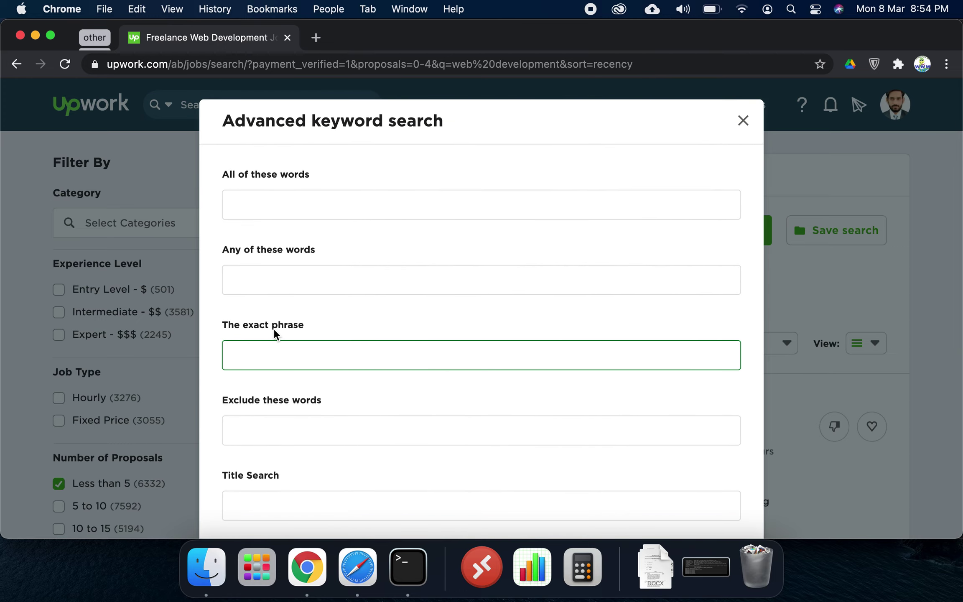
click(293, 208)
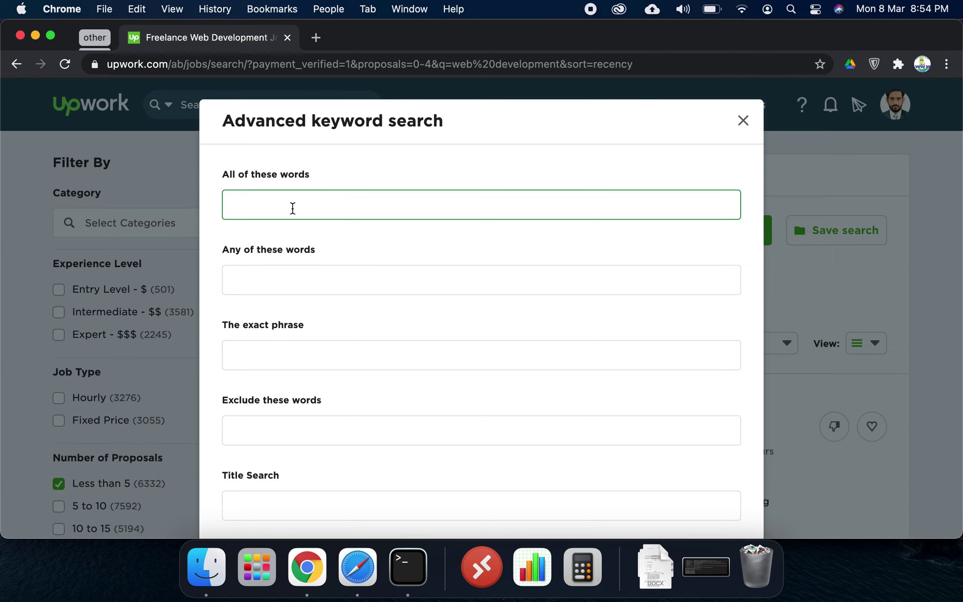
text(web development)
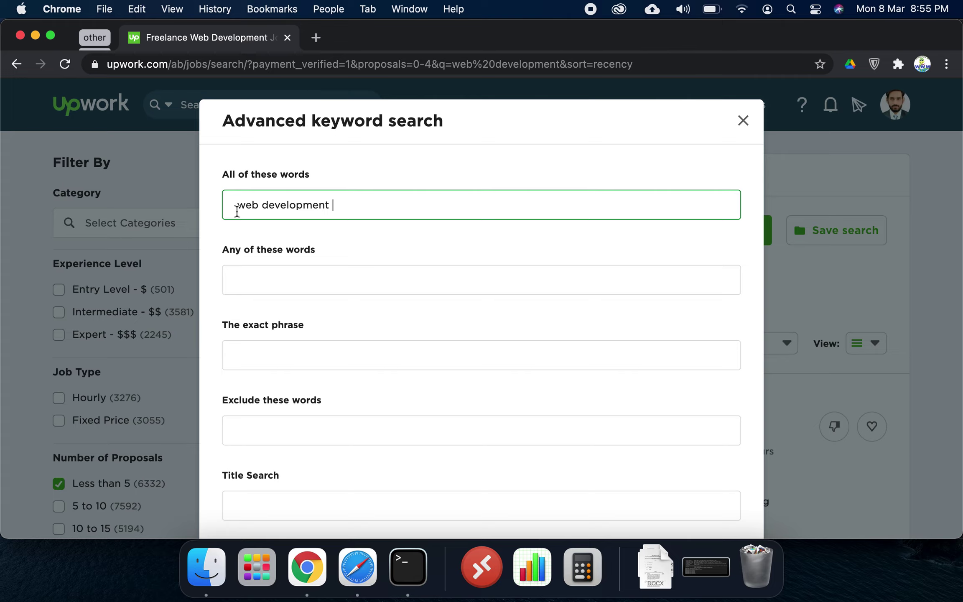
drag(344, 206, 149, 207)
click(148, 204)
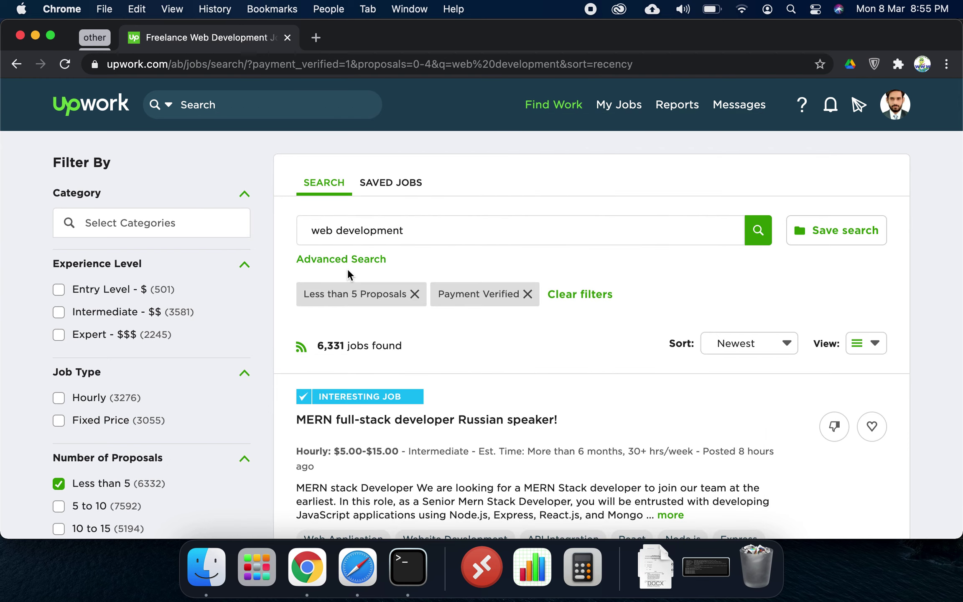
Step: Open the advanced keyword search and enter "wordpress" under Any of these words
click(356, 260)
click(307, 214)
click(286, 276)
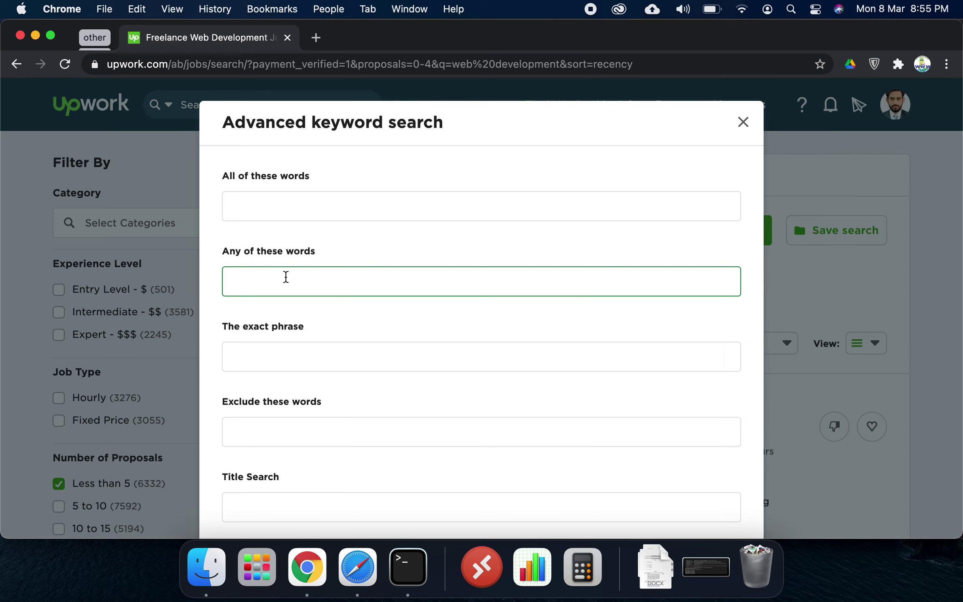
scroll(285, 277, down, 1)
text(word press)
key(BackSpace)
key(BackSpace)
key(BackSpace)
key(BackSpace)
key(BackSpace)
key(BackSpace)
text(press )
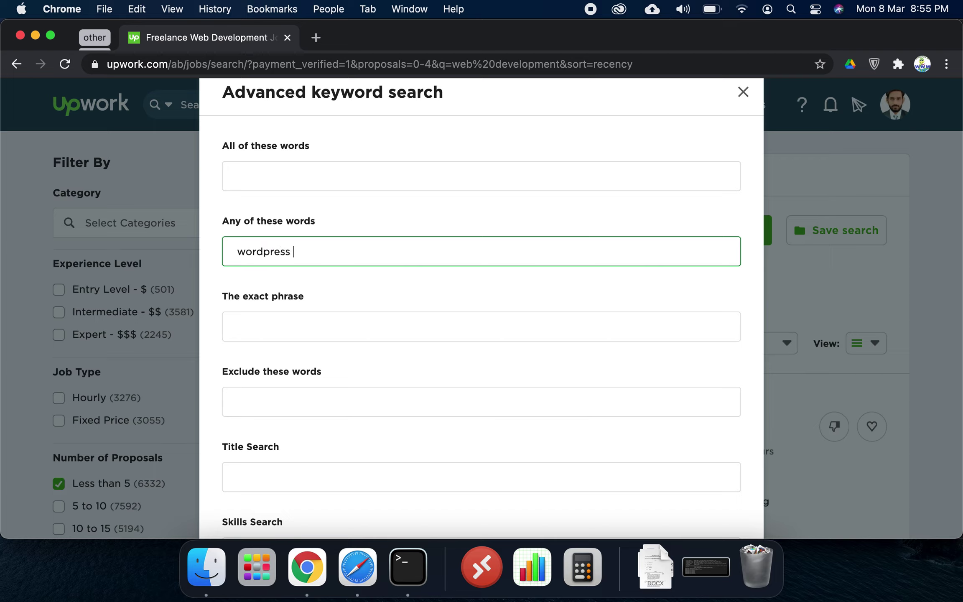
Step: Add "web development web designing" after "wordpress" in the Any of these words criterion
text(webdev)
key(BackSpace)
key(BackSpace)
key(BackSpace)
text(development )
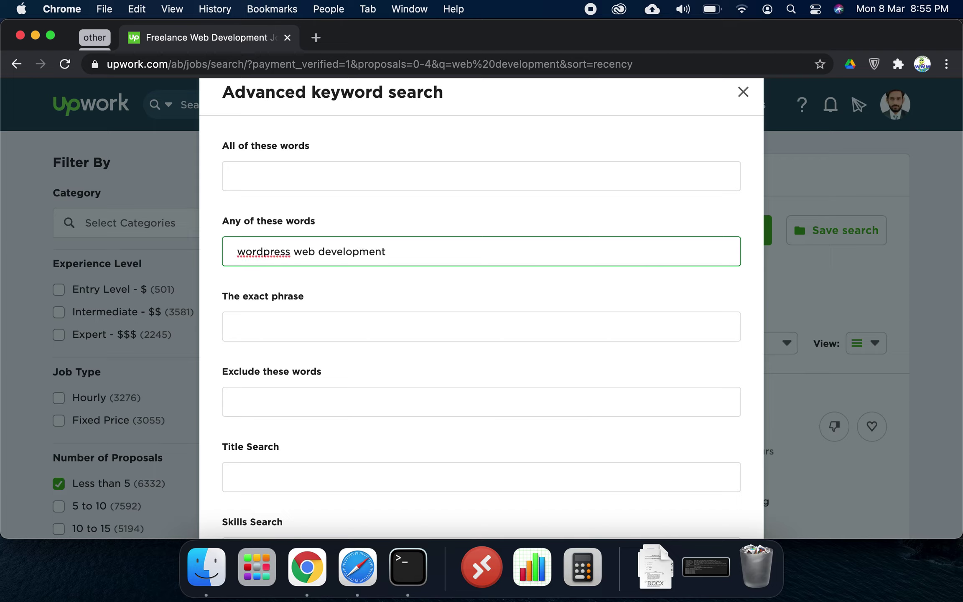
text(web designing)
drag(294, 252, 390, 251)
click(432, 251)
Step: Run the advanced keyword search with its other criteria left empty
scroll(431, 250, down, 2)
scroll(322, 276, down, 2)
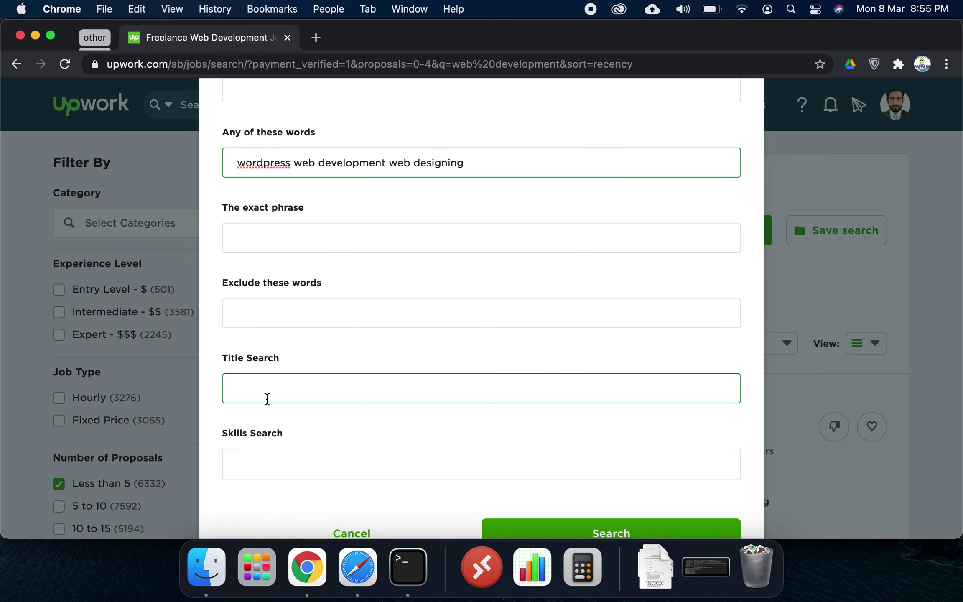
scroll(283, 298, up, 2)
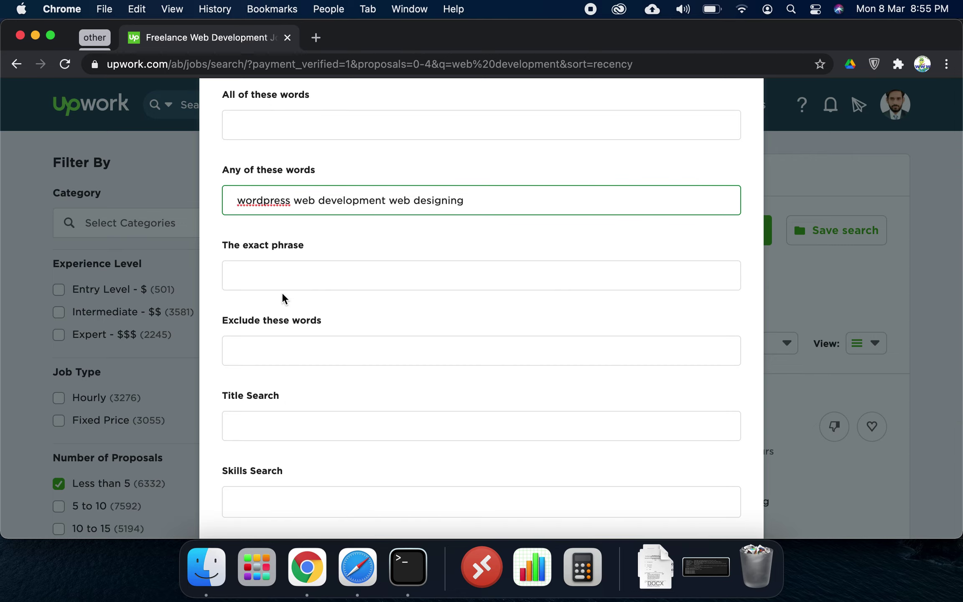
drag(237, 200, 518, 200)
click(518, 200)
scroll(318, 179, down, 3)
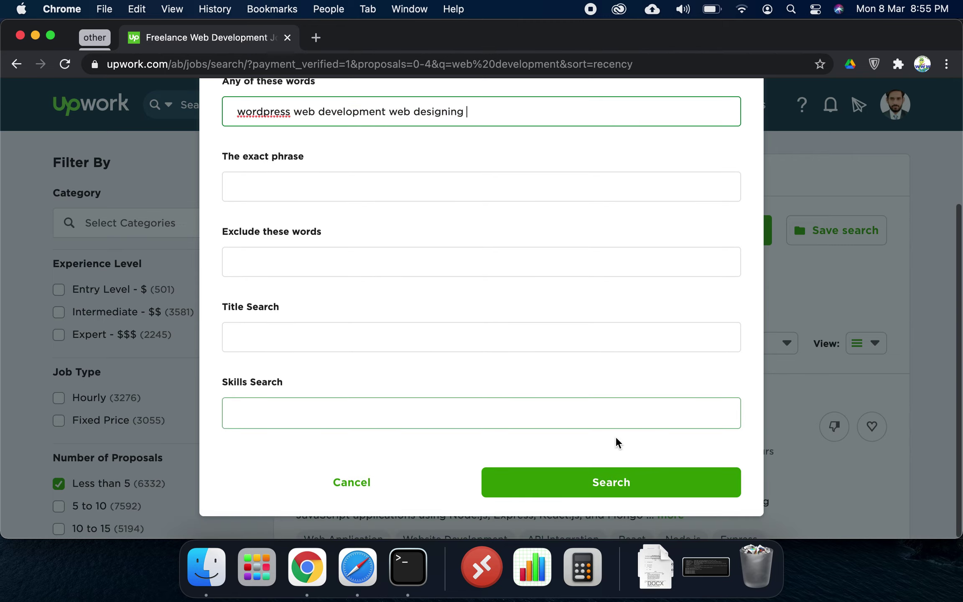
click(603, 485)
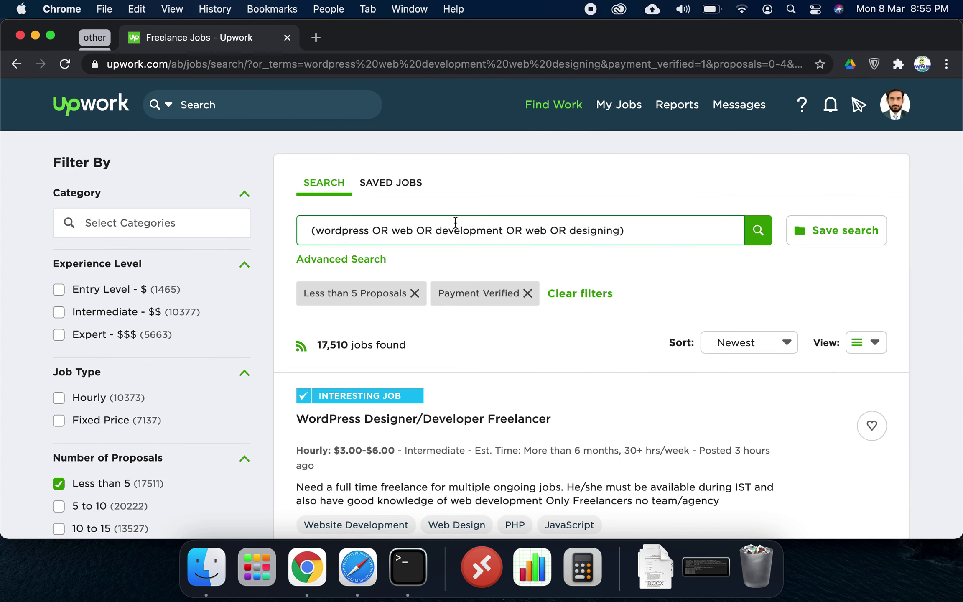
Step: Remove the OR between "web" and "development" and rerun the search as "(wordpress OR web development OR web OR designing)"
click(414, 229)
key(Right)
key(Right)
key(Right)
key(BackSpace)
key(BackSpace)
key(BackSpace)
click(759, 237)
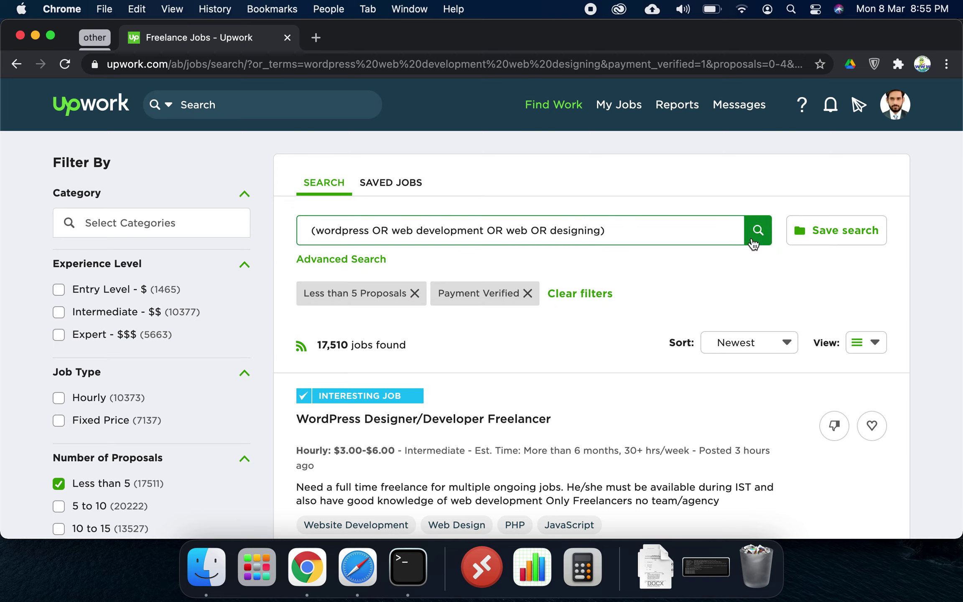
click(550, 229)
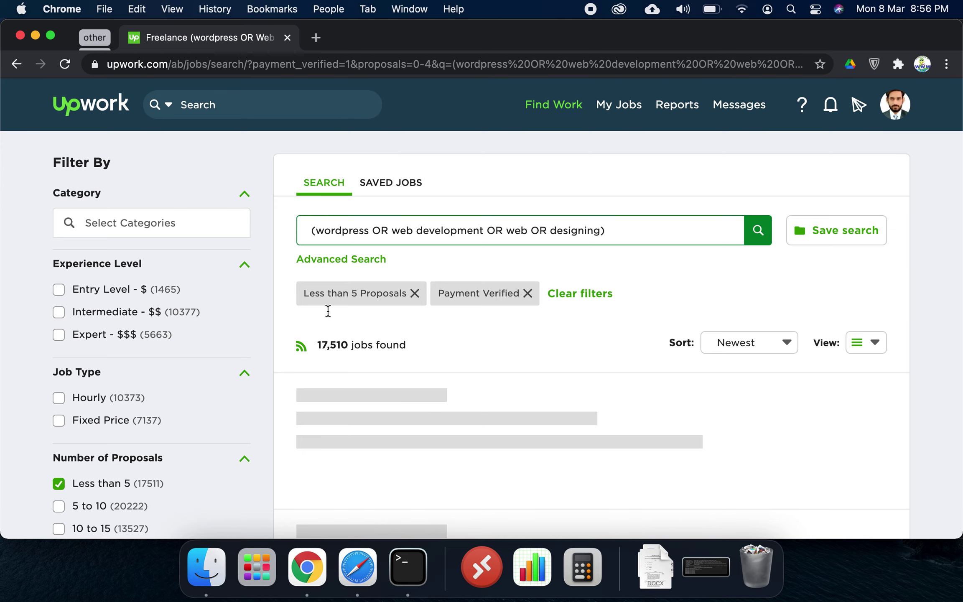
Step: Remove the OR between "web" and "designing" and rerun the search as "(wordpress OR web development OR web designing)"
click(501, 305)
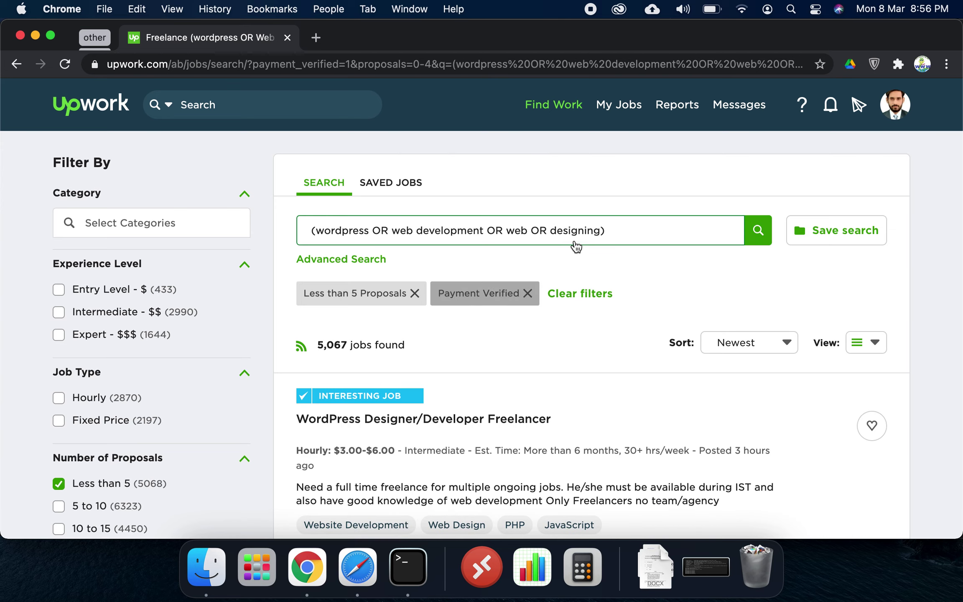
click(548, 228)
key(BackSpace)
key(BackSpace)
key(BackSpace)
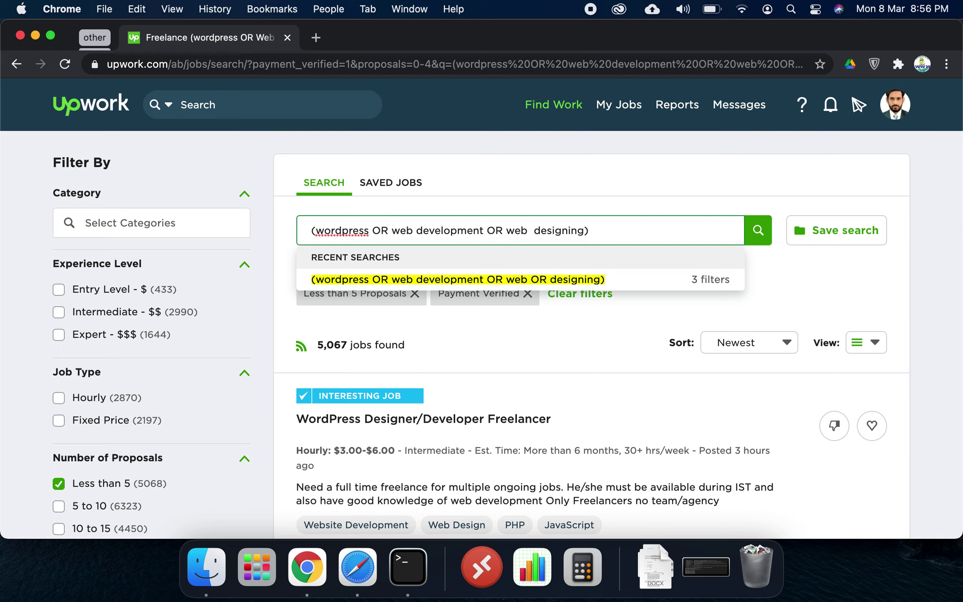
click(758, 230)
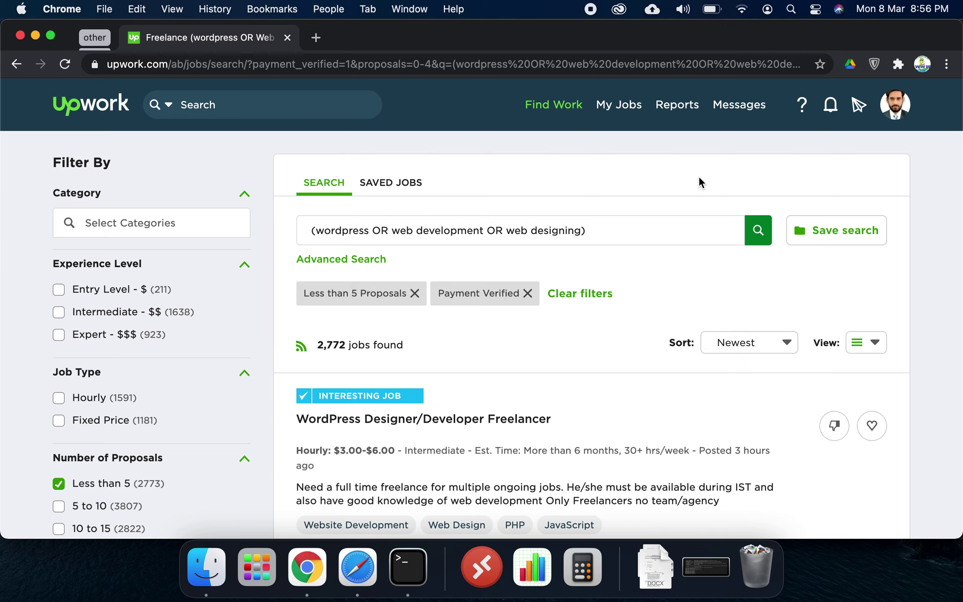
Step: Review the number of jobs found and scan the listings for their budgets, posting times, skills and client details
click(635, 225)
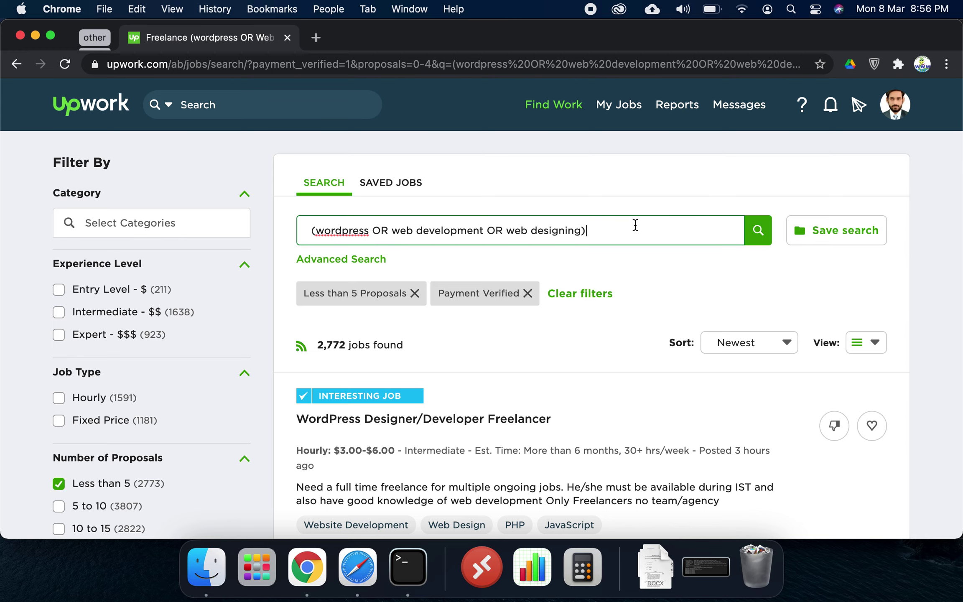
scroll(484, 337, down, 2)
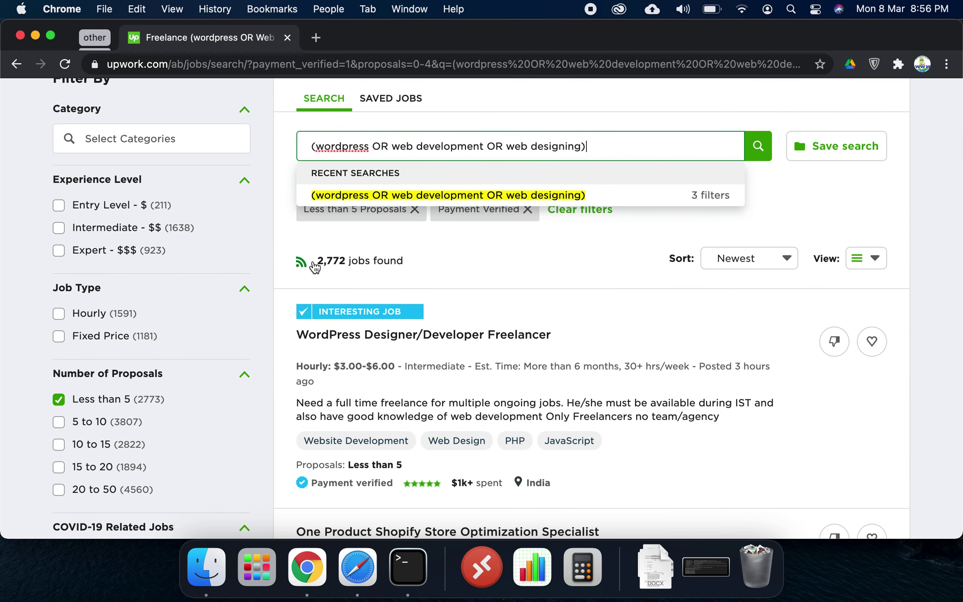
drag(316, 261, 346, 260)
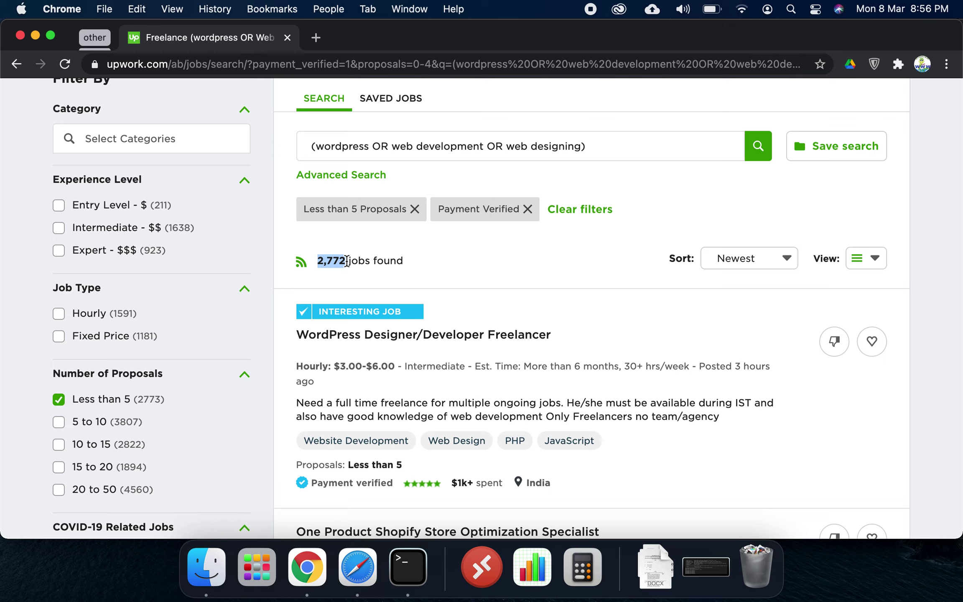
click(308, 281)
scroll(460, 301, down, 6)
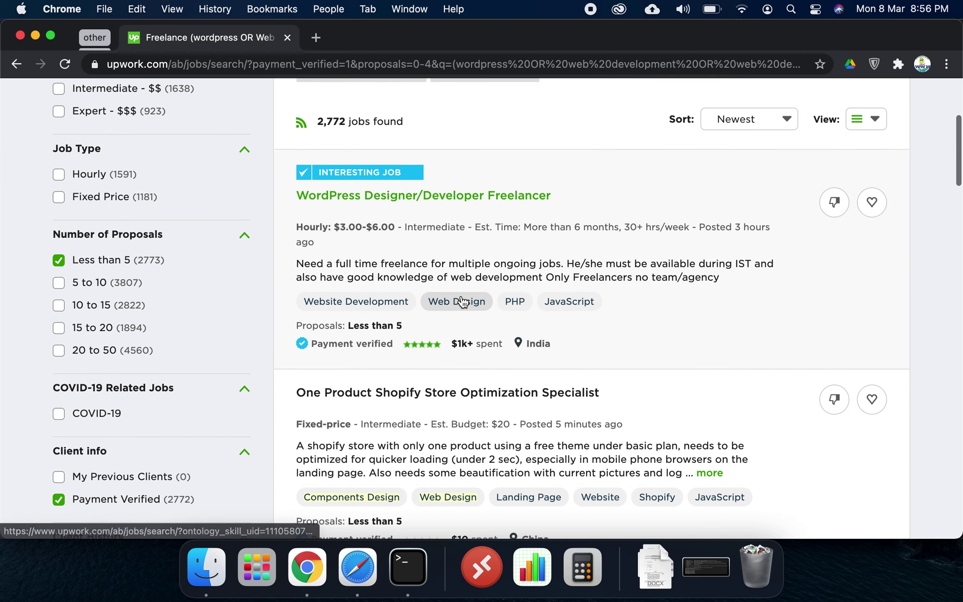
scroll(460, 301, up, 3)
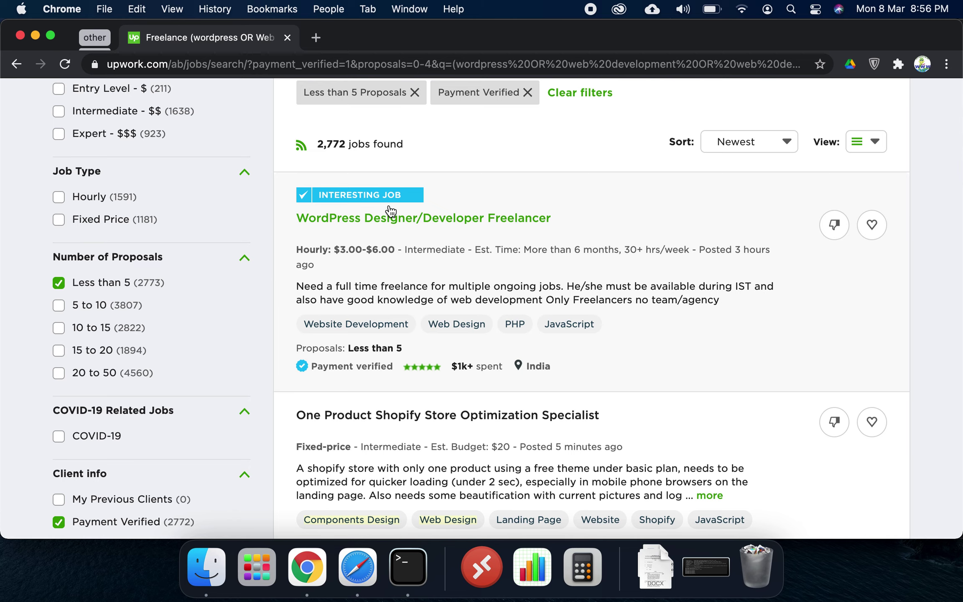
scroll(644, 297, down, 2)
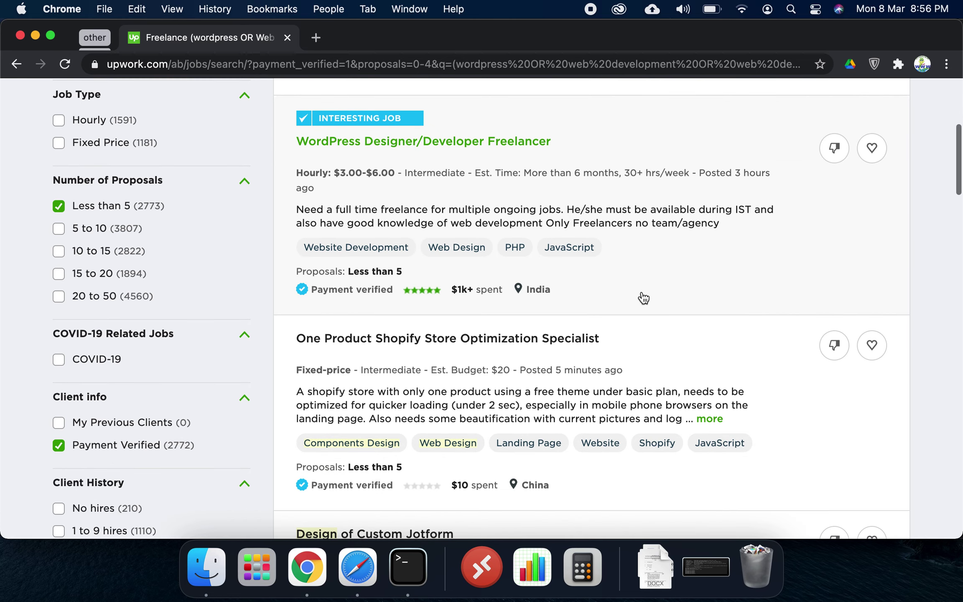
scroll(644, 297, down, 3)
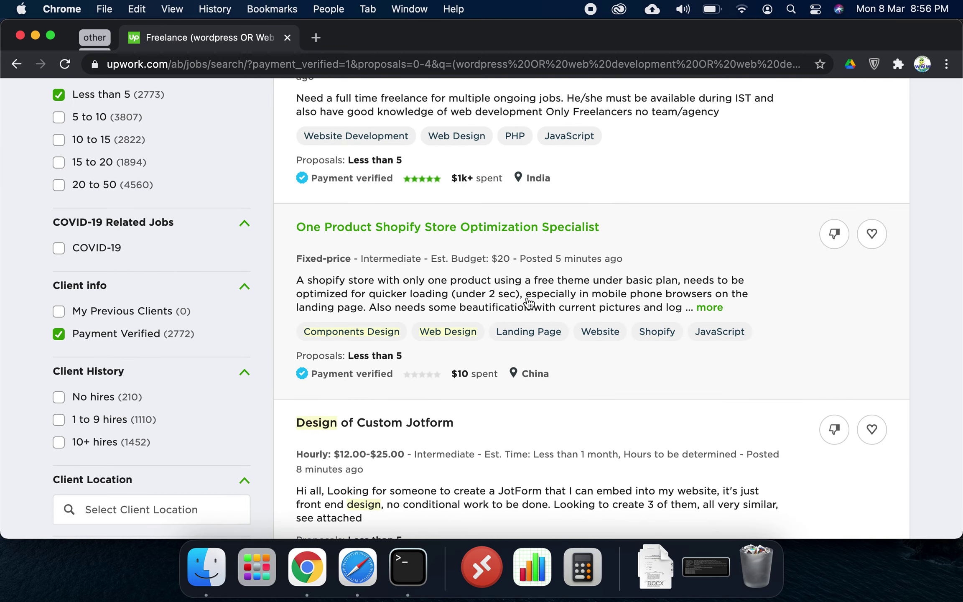
scroll(529, 303, down, 2)
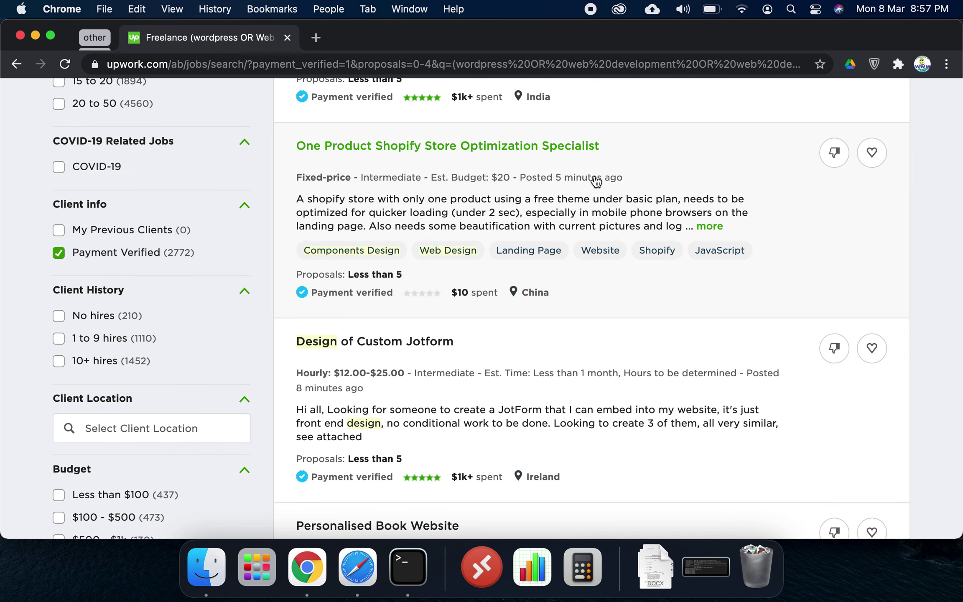
scroll(439, 350, down, 7)
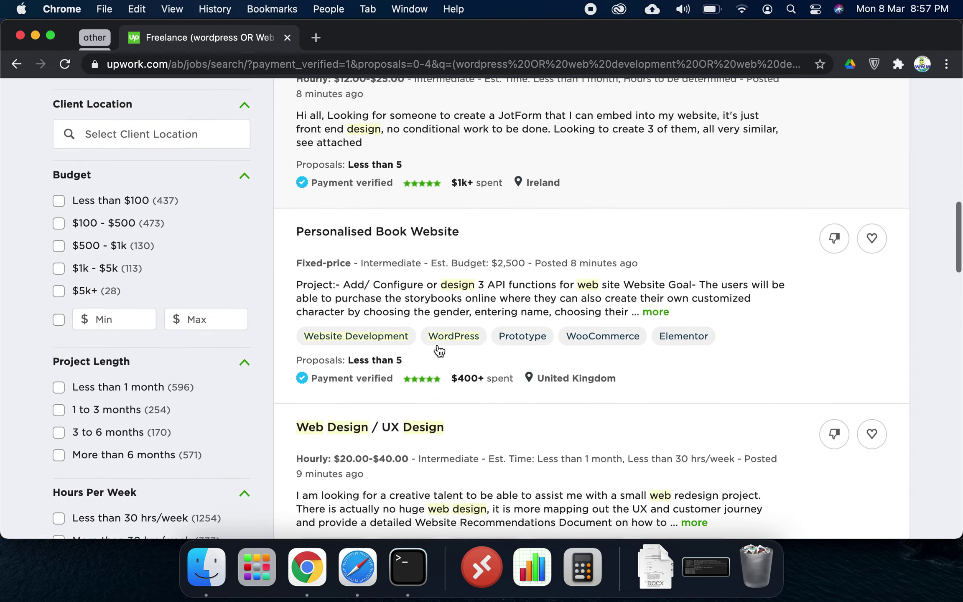
scroll(439, 350, down, 13)
scroll(439, 350, up, 17)
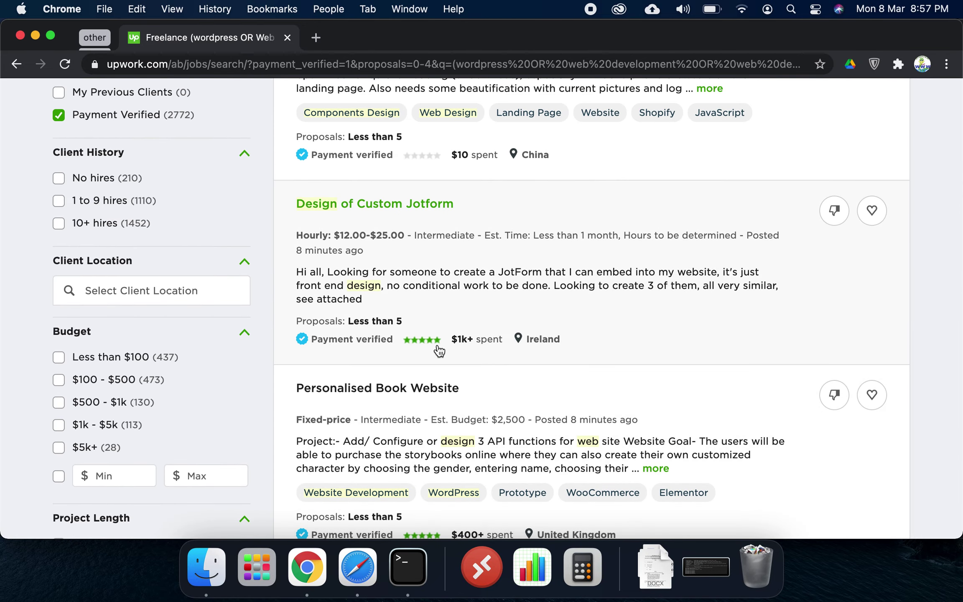
scroll(439, 350, down, 4)
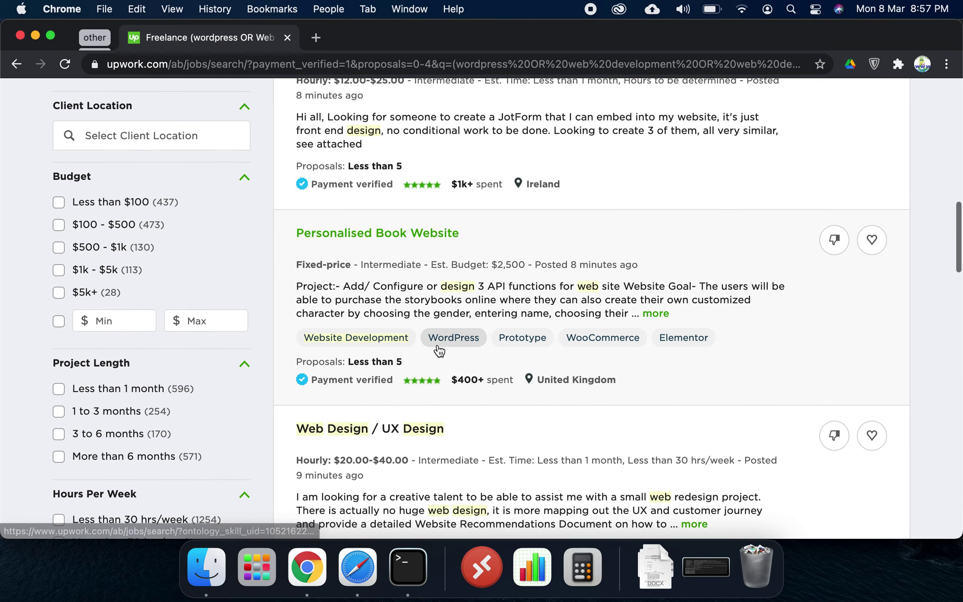
Step: Open the Personalised Book Website job and read through its project description
click(432, 302)
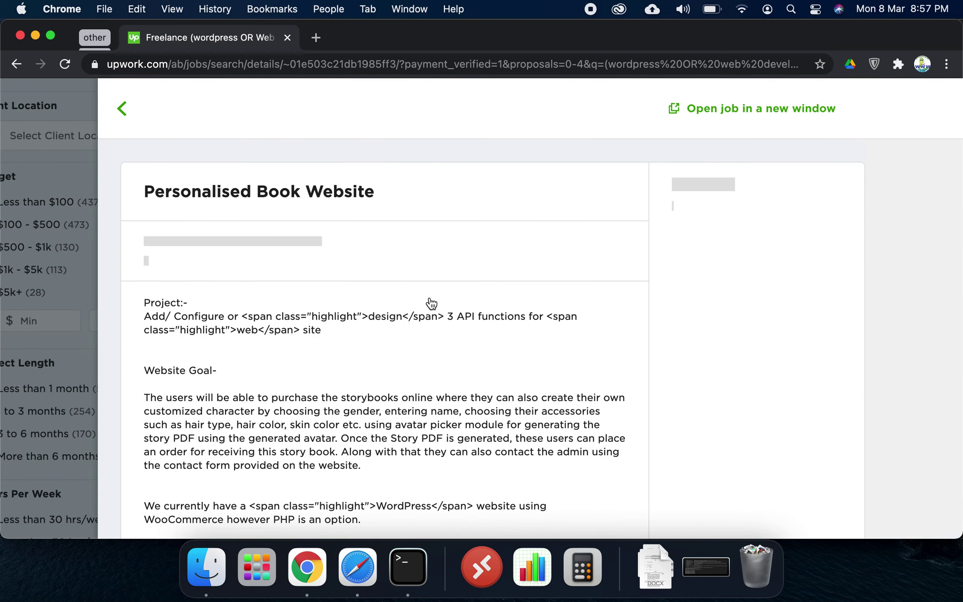
scroll(225, 301, down, 5)
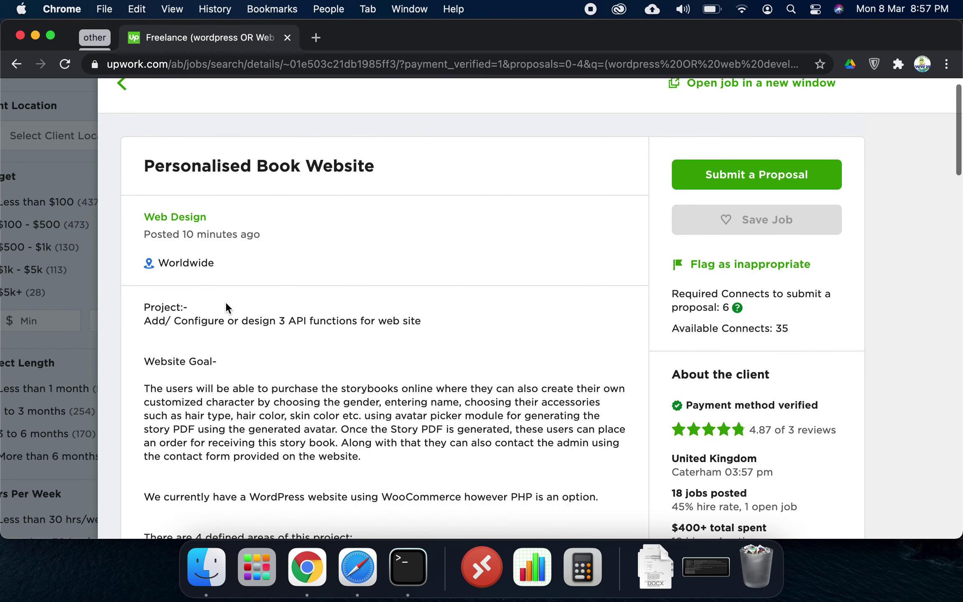
drag(144, 94, 472, 502)
click(432, 458)
scroll(435, 460, down, 3)
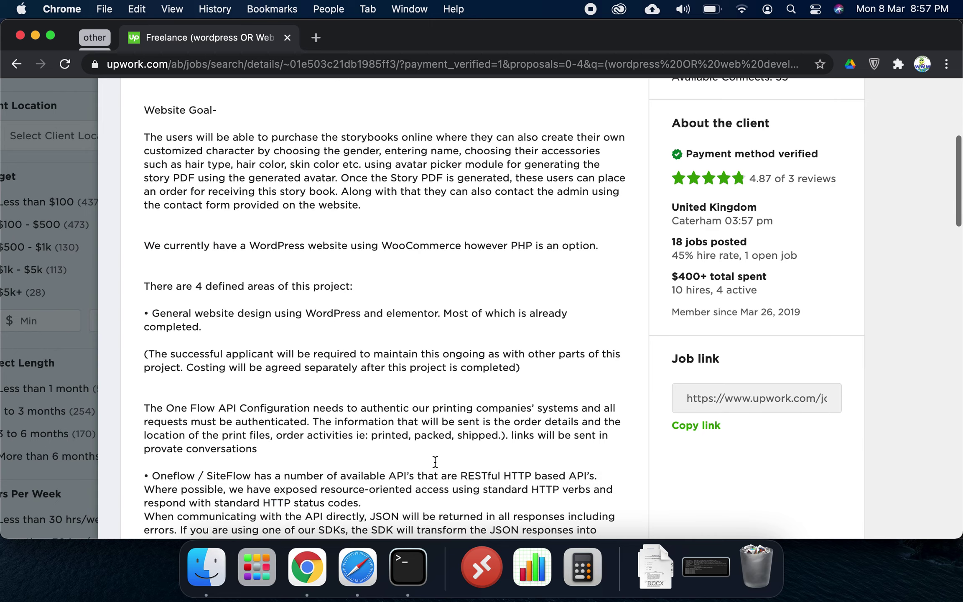
scroll(435, 462, down, 4)
scroll(166, 408, down, 3)
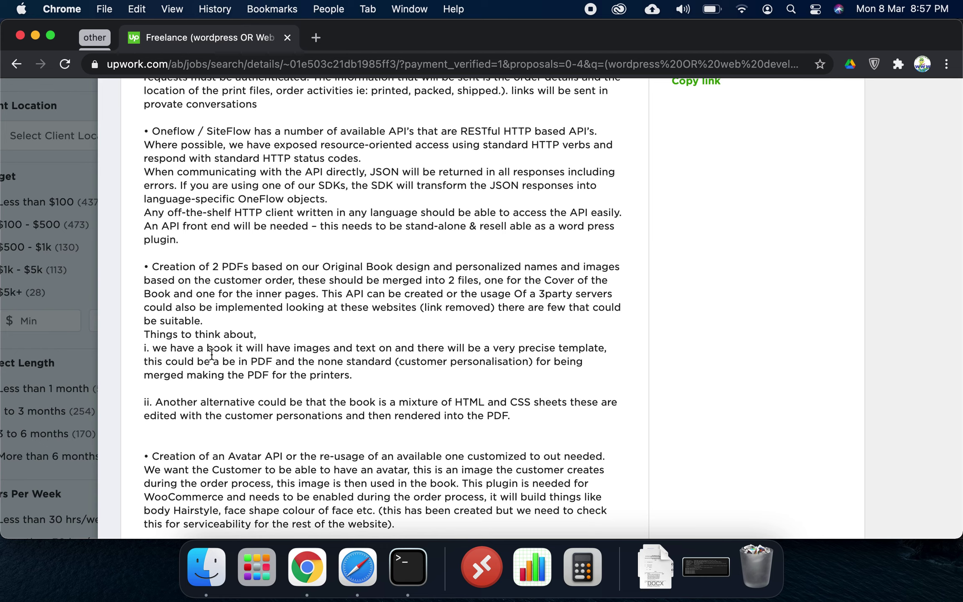
drag(206, 349, 239, 347)
scroll(238, 348, up, 5)
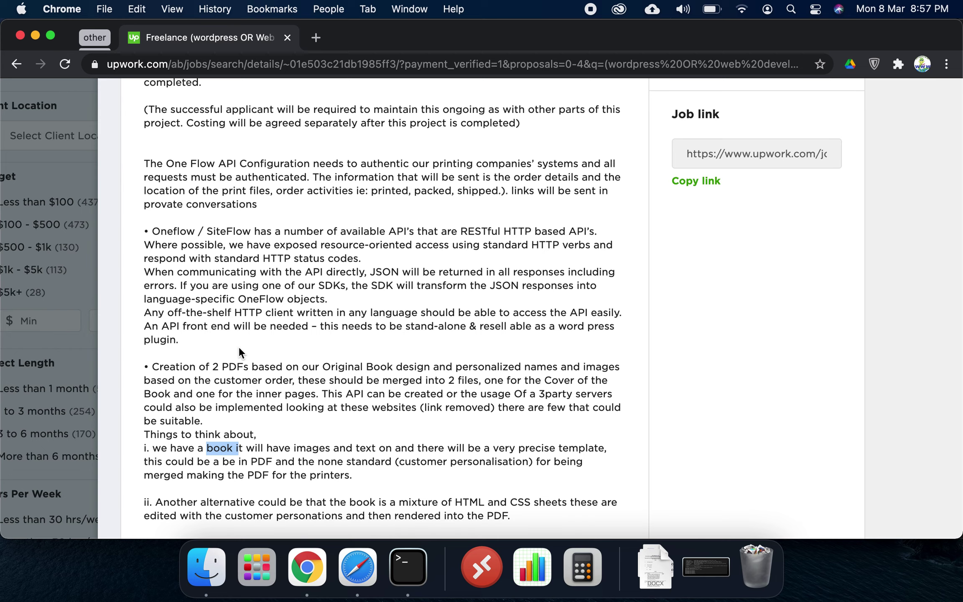
scroll(239, 349, down, 7)
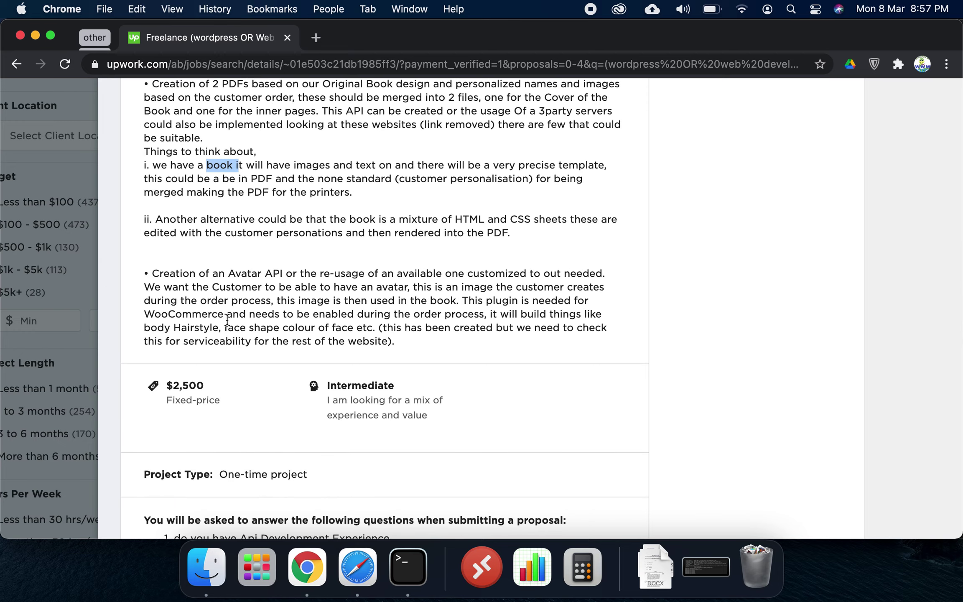
Step: Check the Personalised Book Website job's fixed price and experience level, and return to the job list
scroll(227, 319, up, 9)
scroll(227, 319, up, 8)
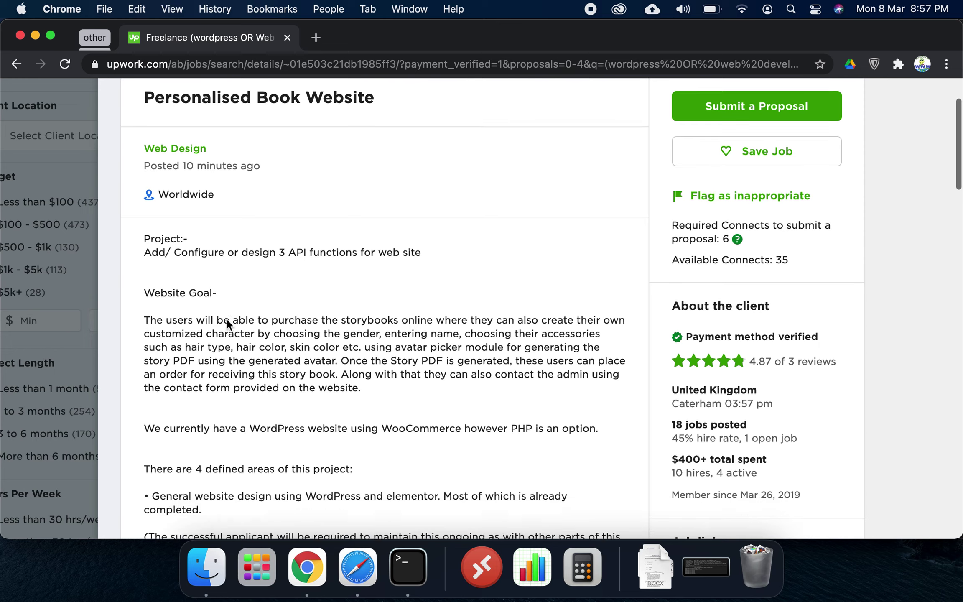
scroll(227, 320, down, 20)
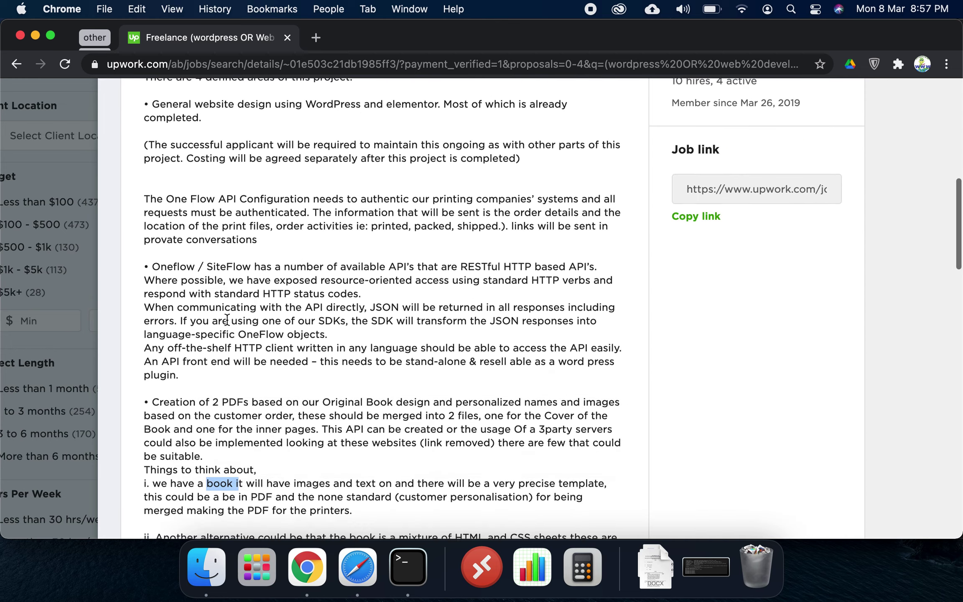
scroll(226, 323, down, 1)
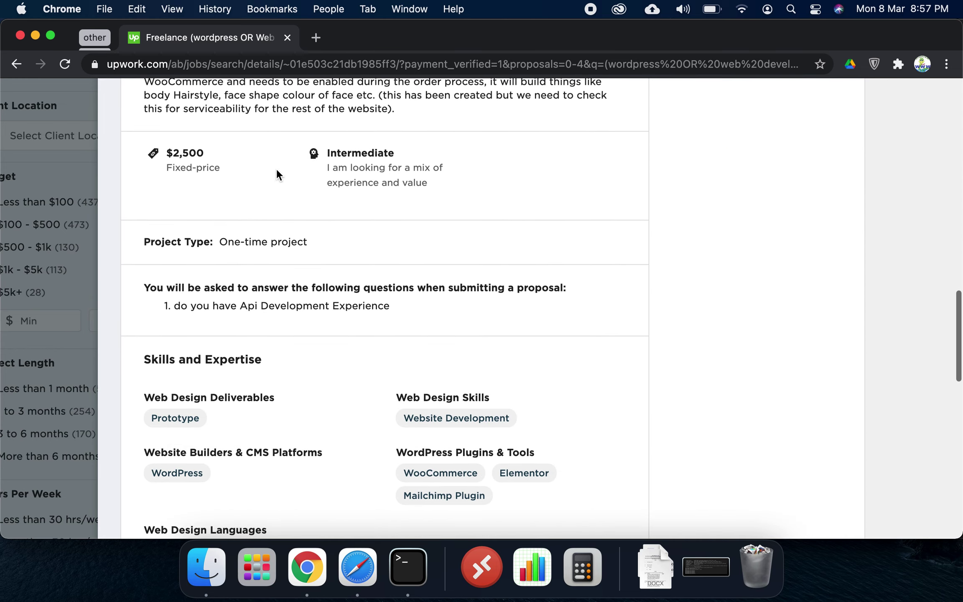
drag(167, 150, 211, 153)
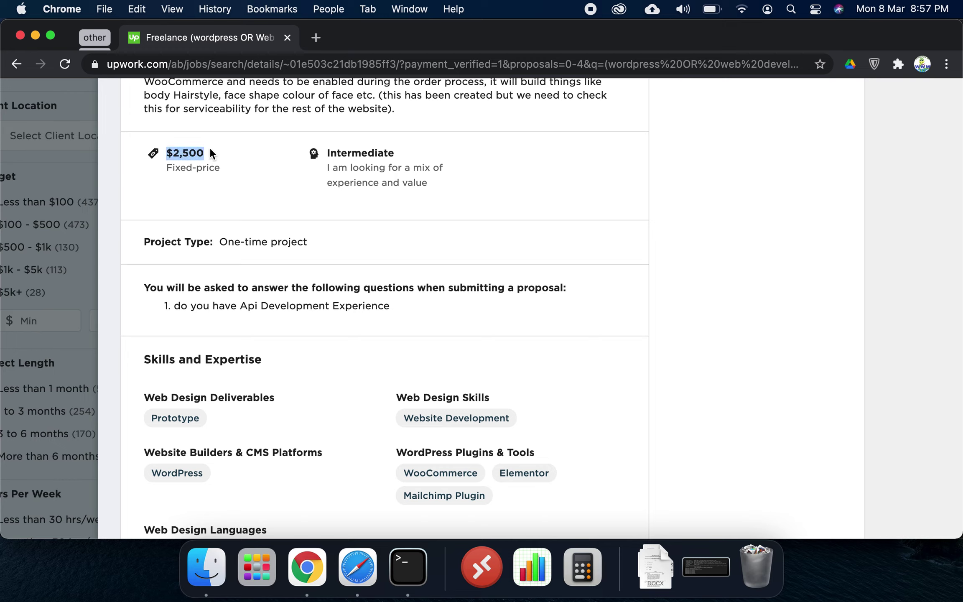
drag(440, 188, 329, 145)
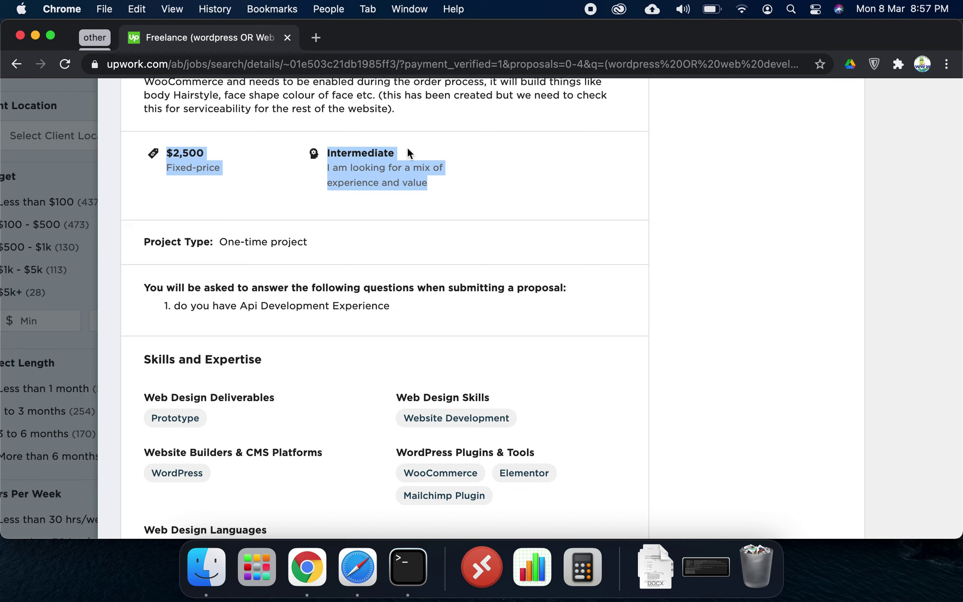
triple_click(353, 168)
click(510, 220)
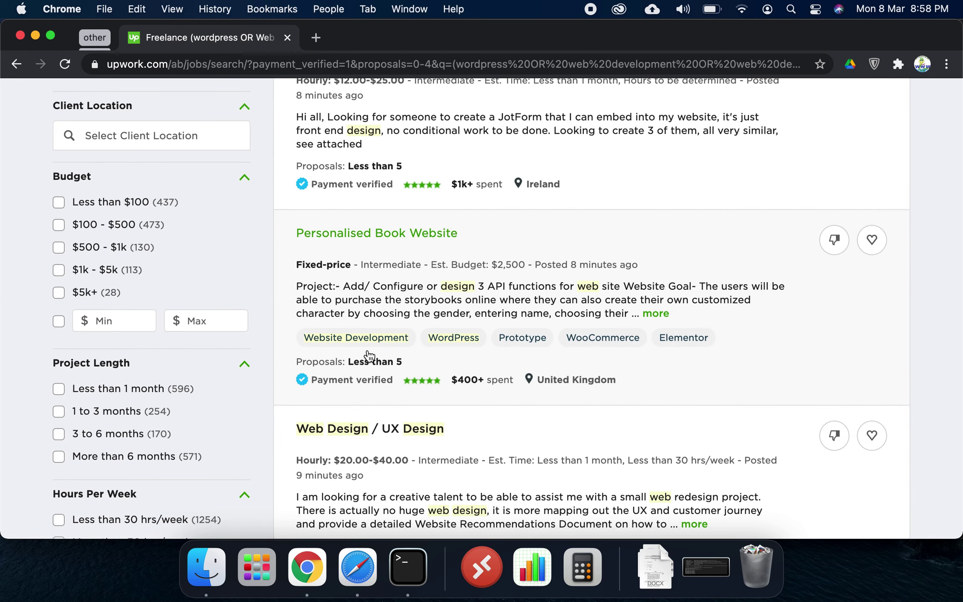
Step: Open the Web Design / UX Design job and examine its description and requested experience level
scroll(365, 356, down, 5)
click(375, 321)
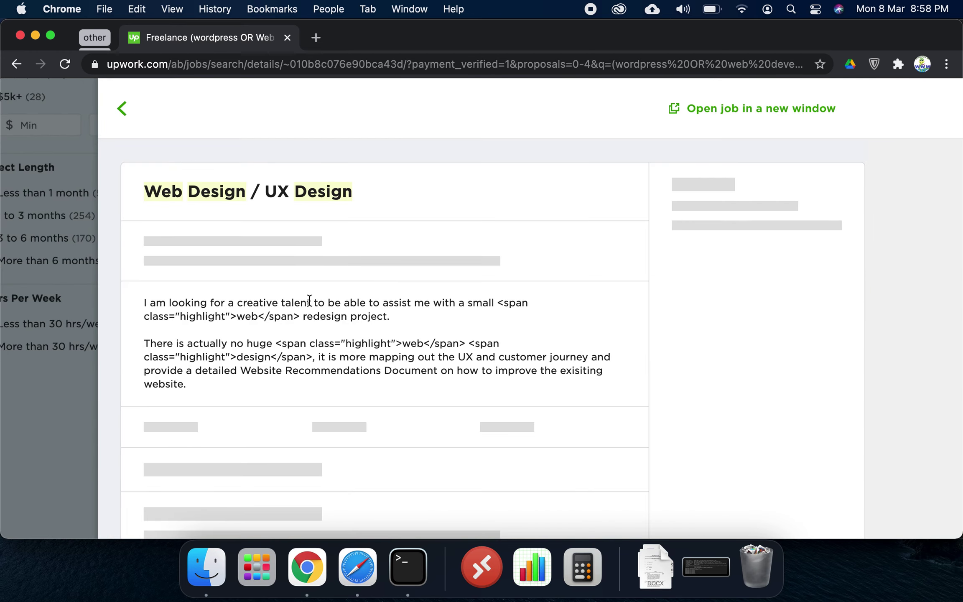
scroll(309, 299, down, 3)
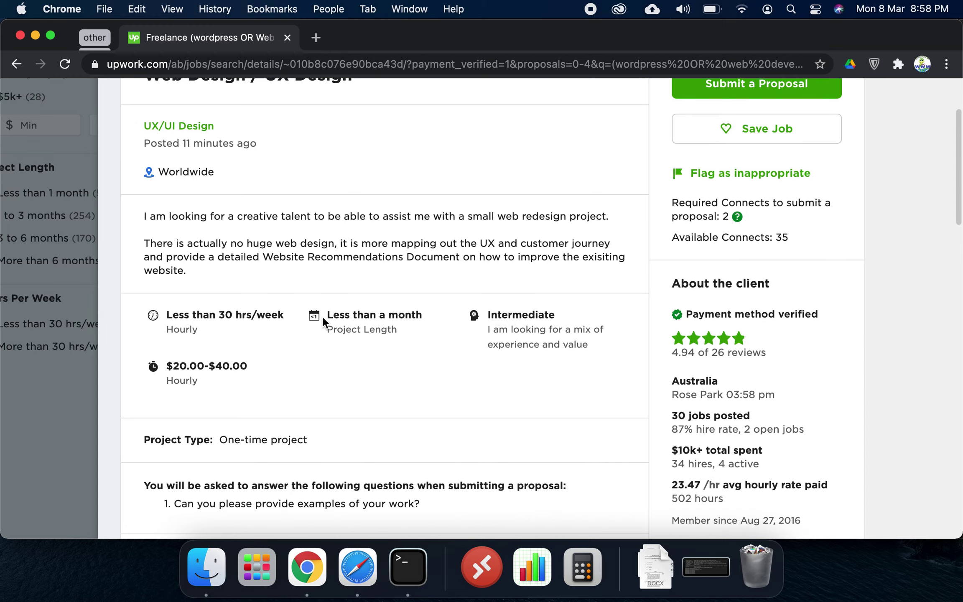
scroll(442, 283, up, 2)
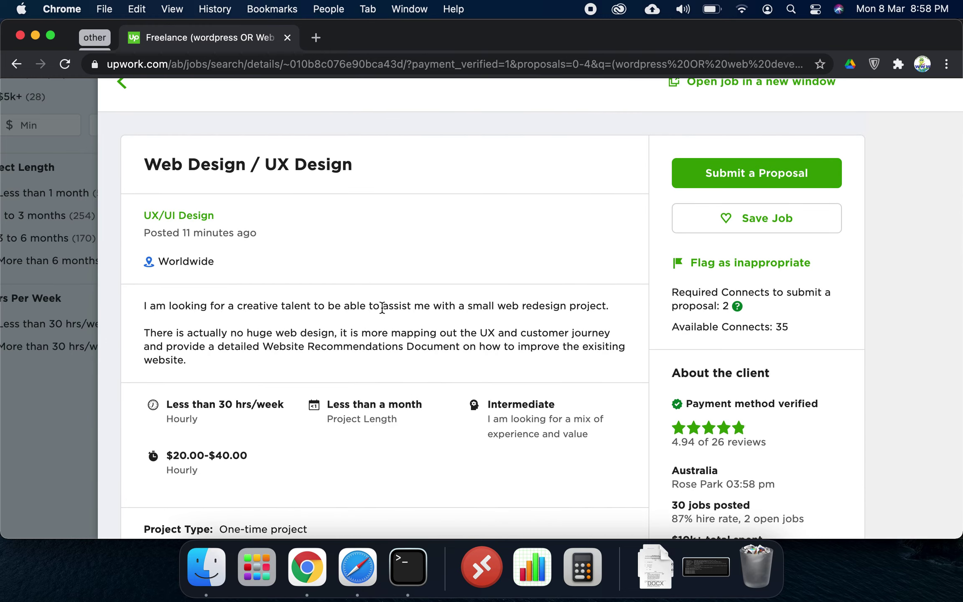
scroll(442, 419, down, 2)
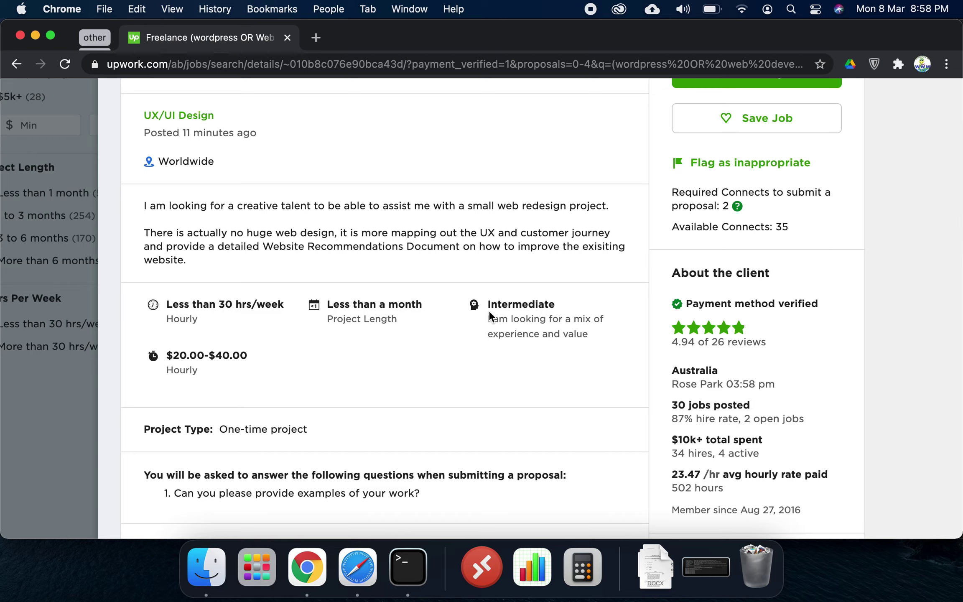
drag(485, 317, 615, 338)
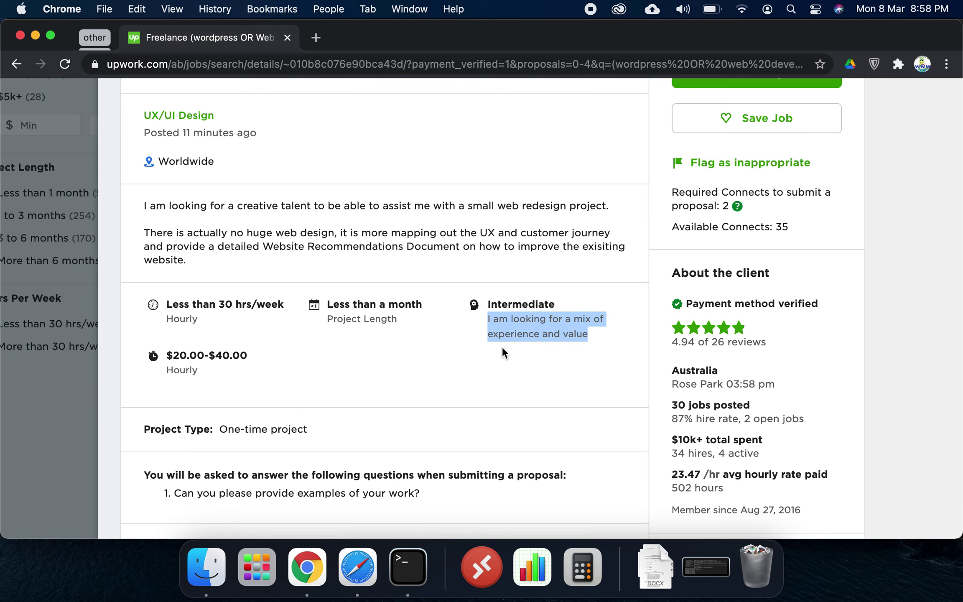
Step: Examine the Web Design / UX Design job's screening question and its proposal count under Activity on this job
scroll(502, 346, down, 4)
drag(172, 311, 491, 345)
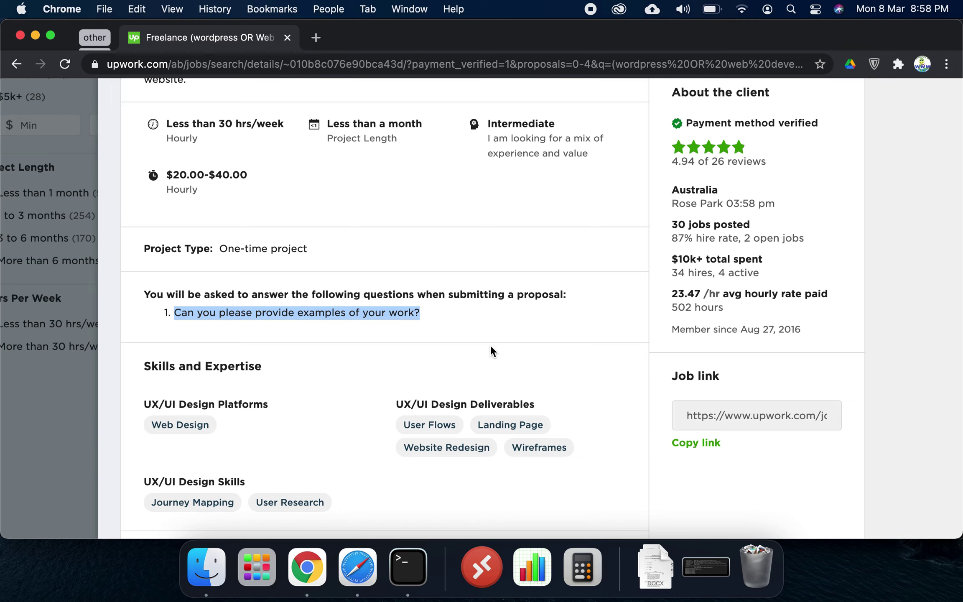
scroll(491, 344, down, 3)
click(491, 345)
scroll(491, 344, down, 3)
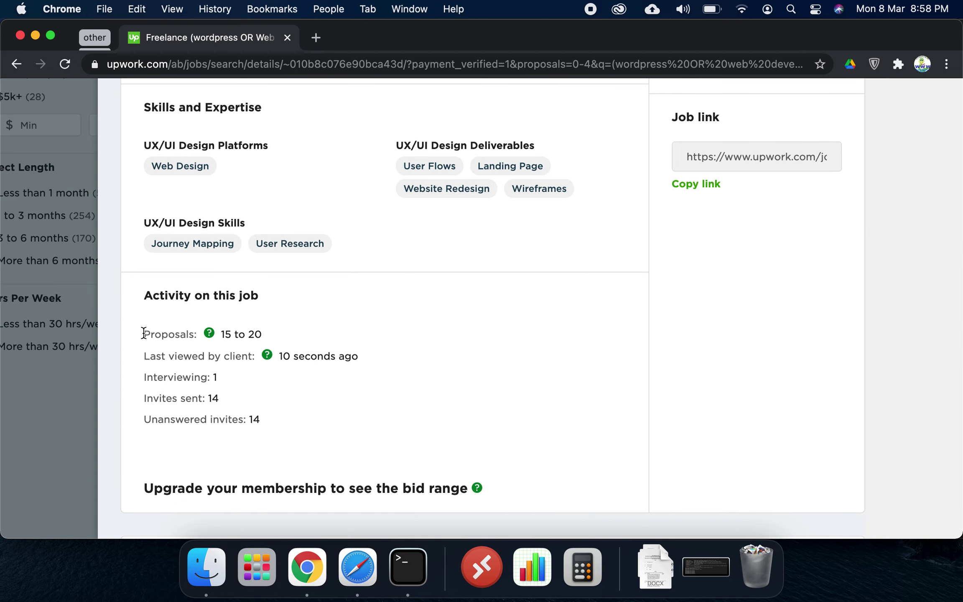
drag(144, 333, 314, 347)
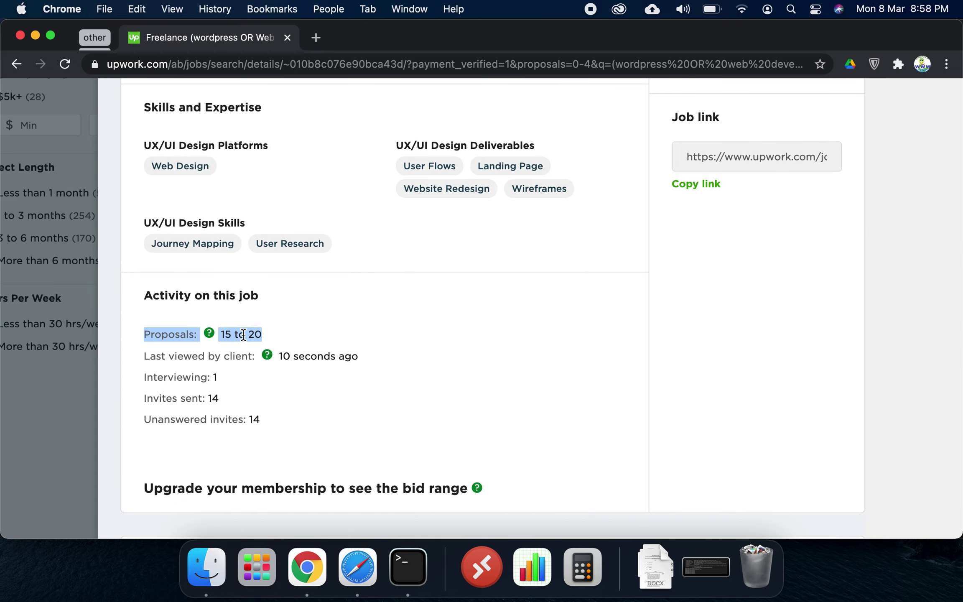
click(353, 316)
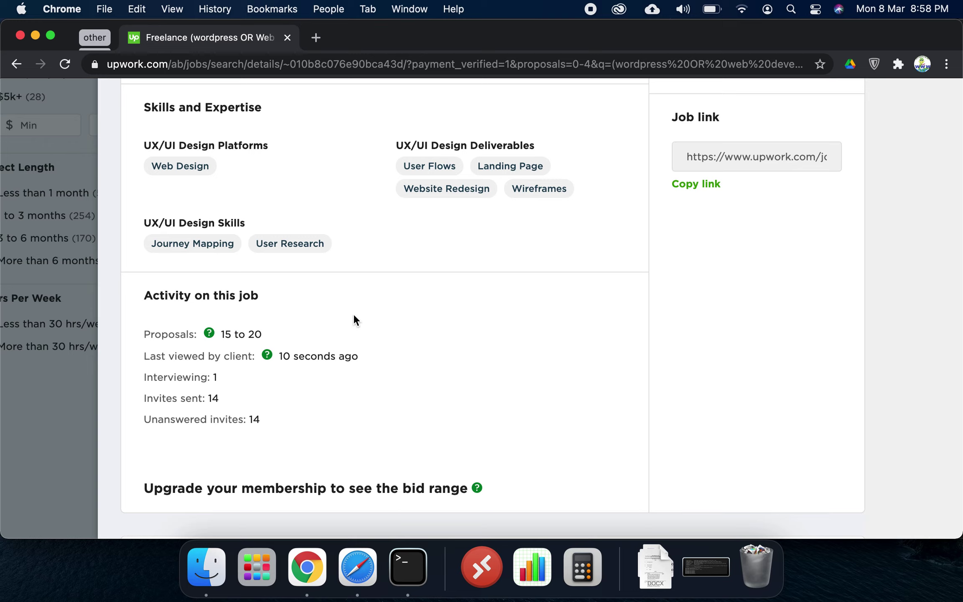
Step: Examine the proposals, last client view, invites sent and unanswered invites under Activity on this job
scroll(352, 319, down, 3)
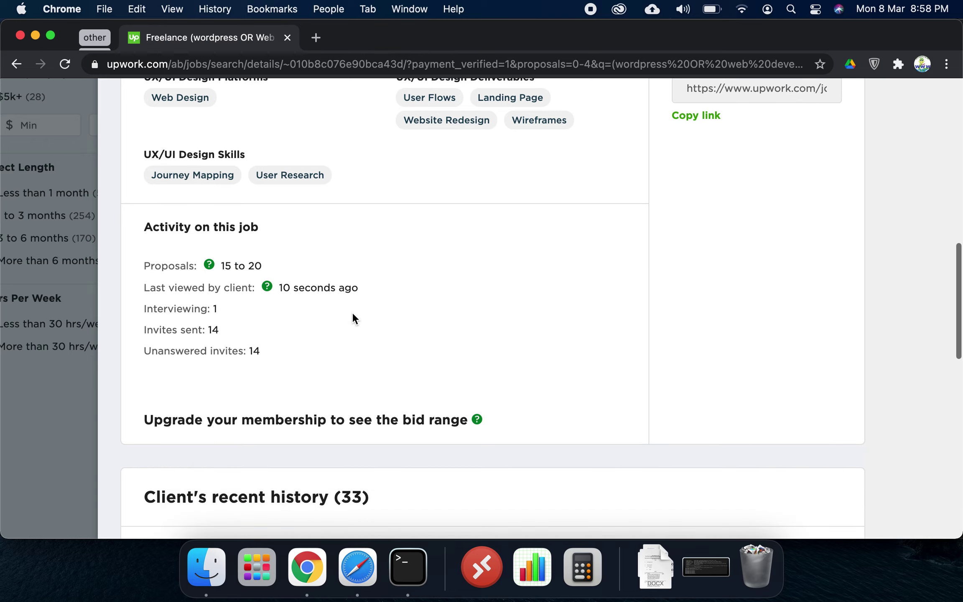
drag(220, 264, 304, 268)
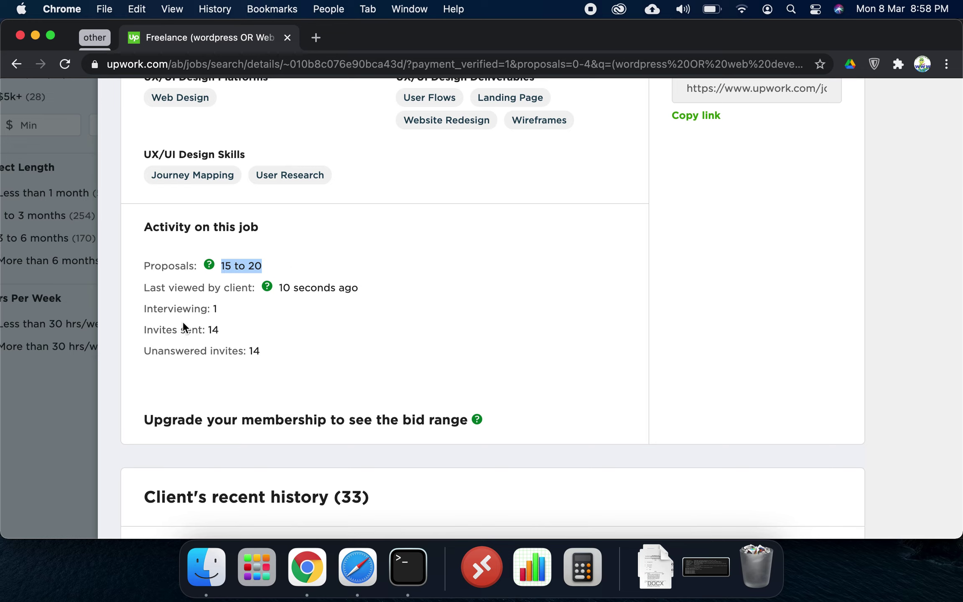
drag(279, 288, 449, 290)
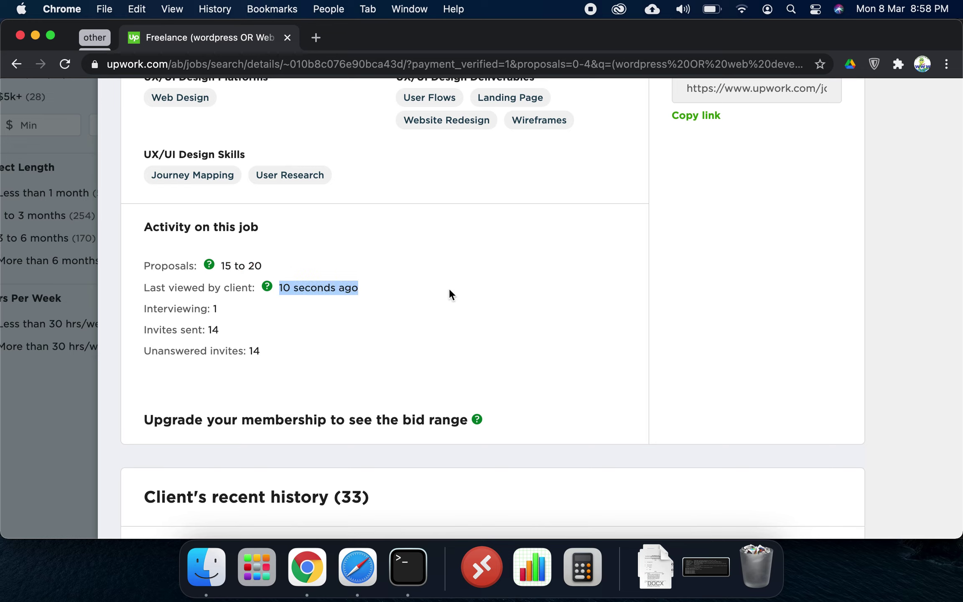
click(449, 289)
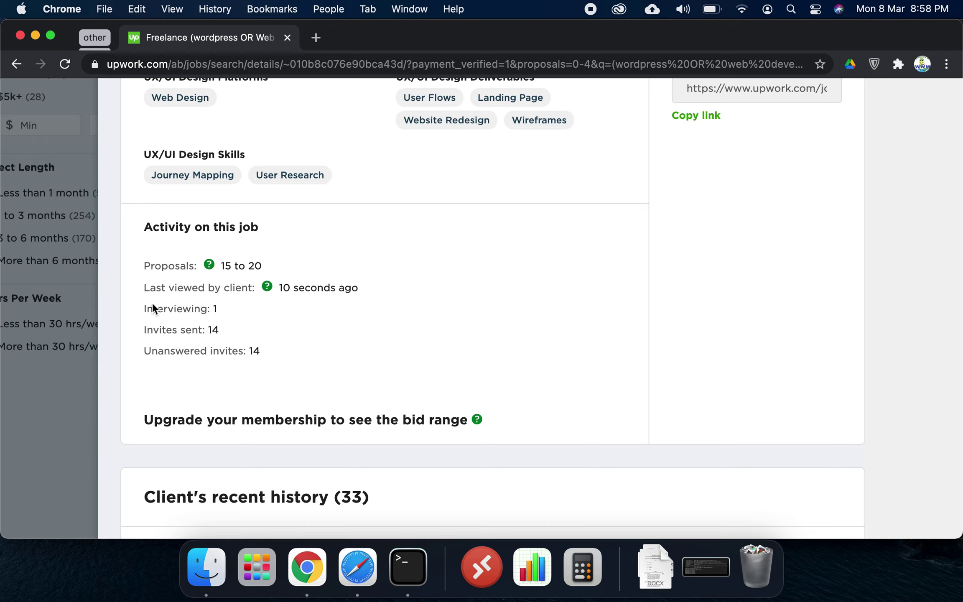
drag(141, 325, 256, 326)
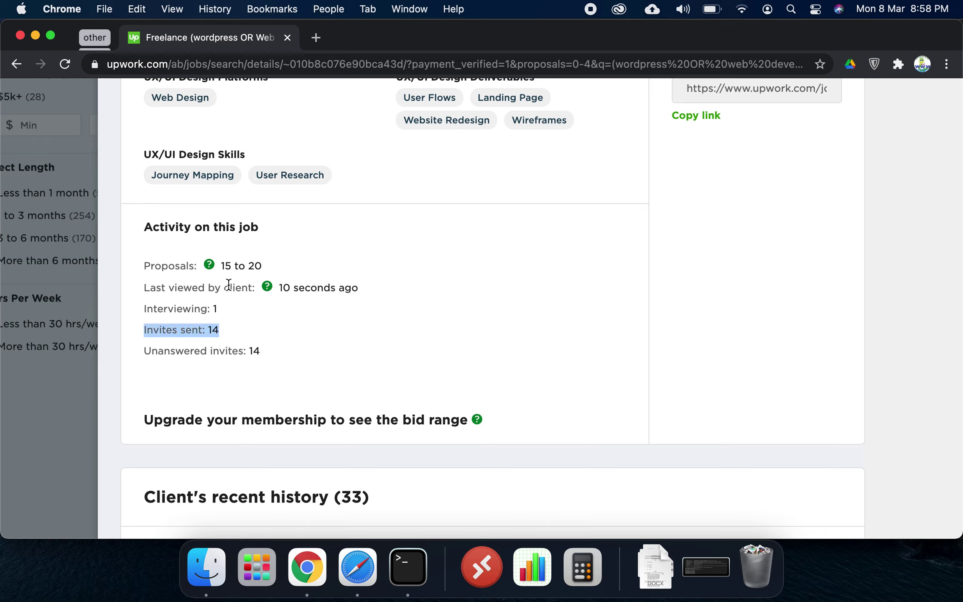
double_click(158, 262)
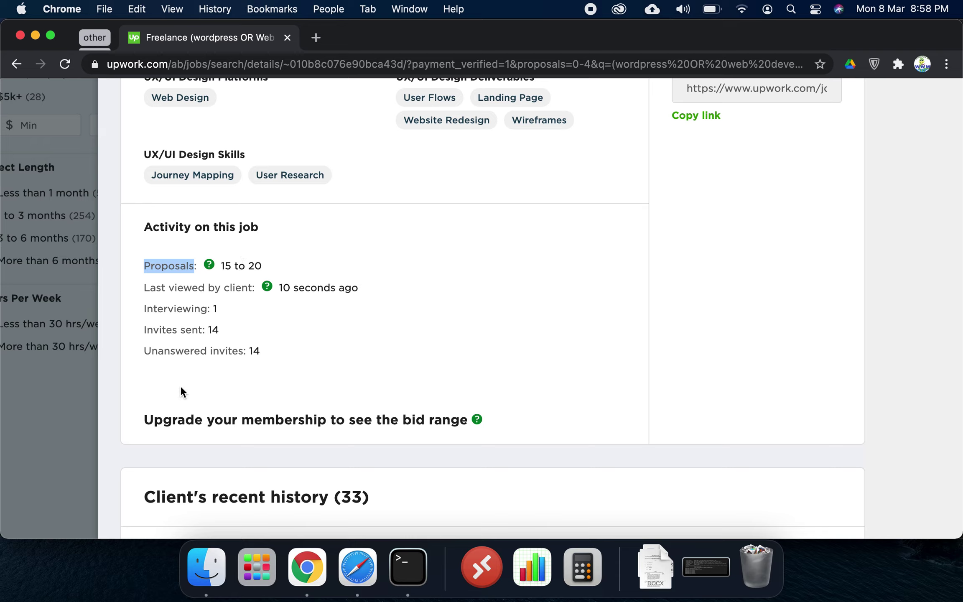
double_click(212, 330)
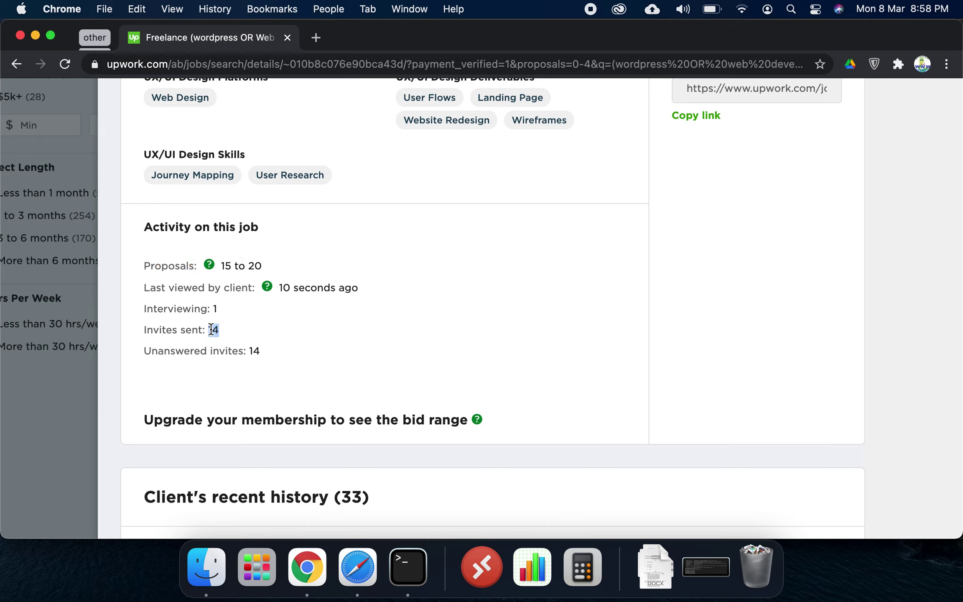
double_click(253, 351)
drag(138, 330, 295, 356)
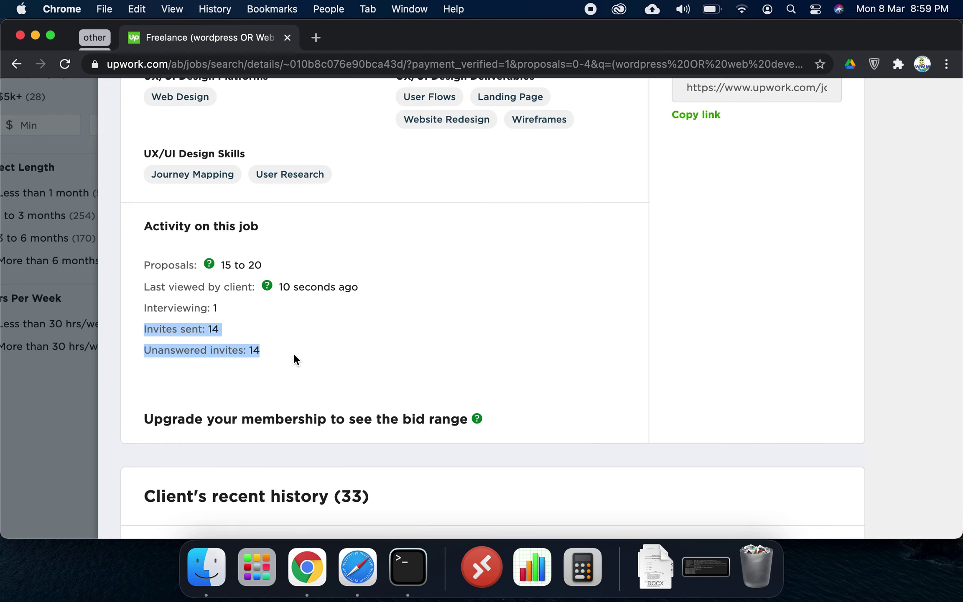
Step: Review the client's recent history, including past jobs and freelancer feedback, down to the client's other open jobs
scroll(294, 354, down, 5)
scroll(294, 350, down, 3)
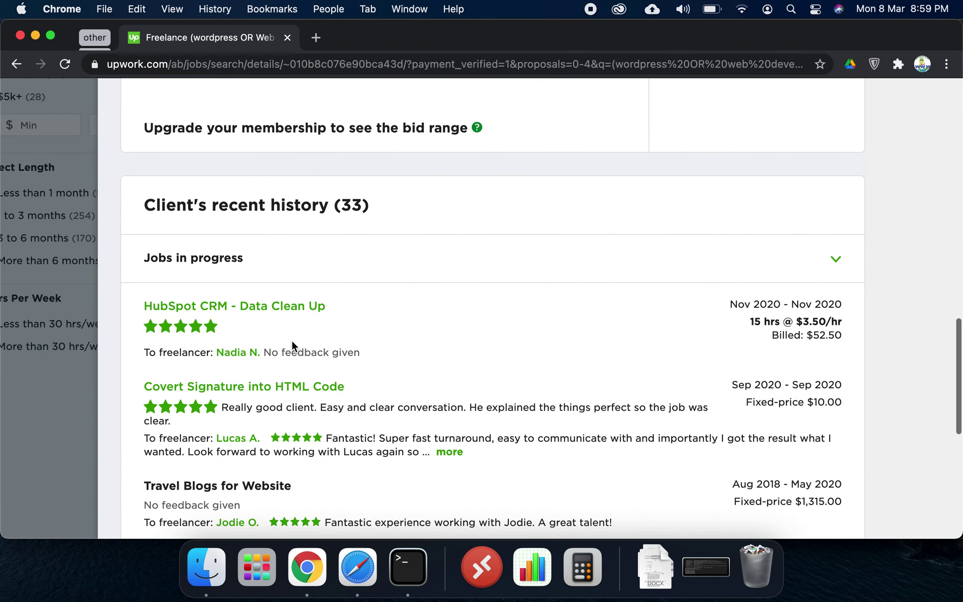
click(308, 262)
click(266, 264)
scroll(283, 208, down, 4)
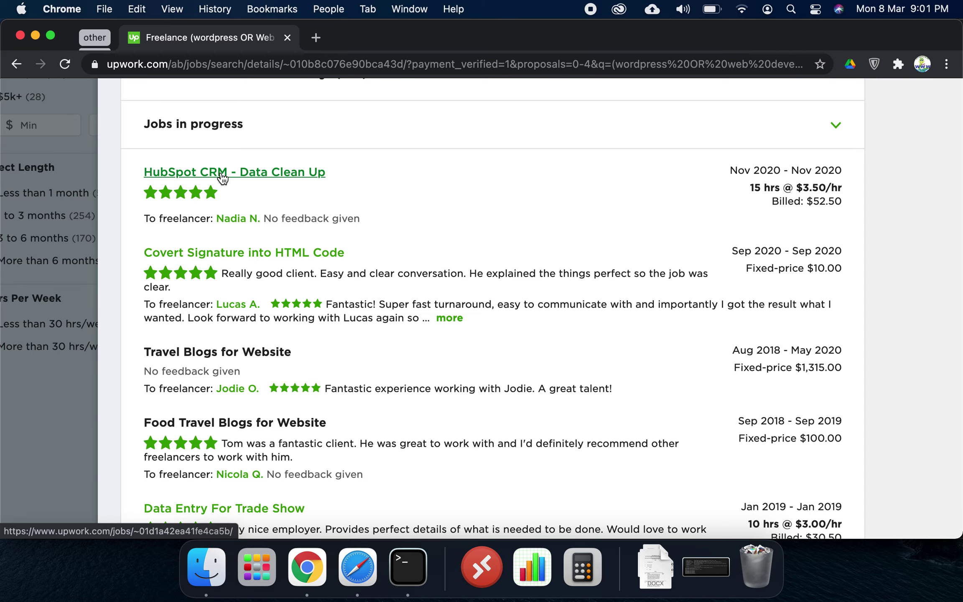
scroll(337, 235, down, 5)
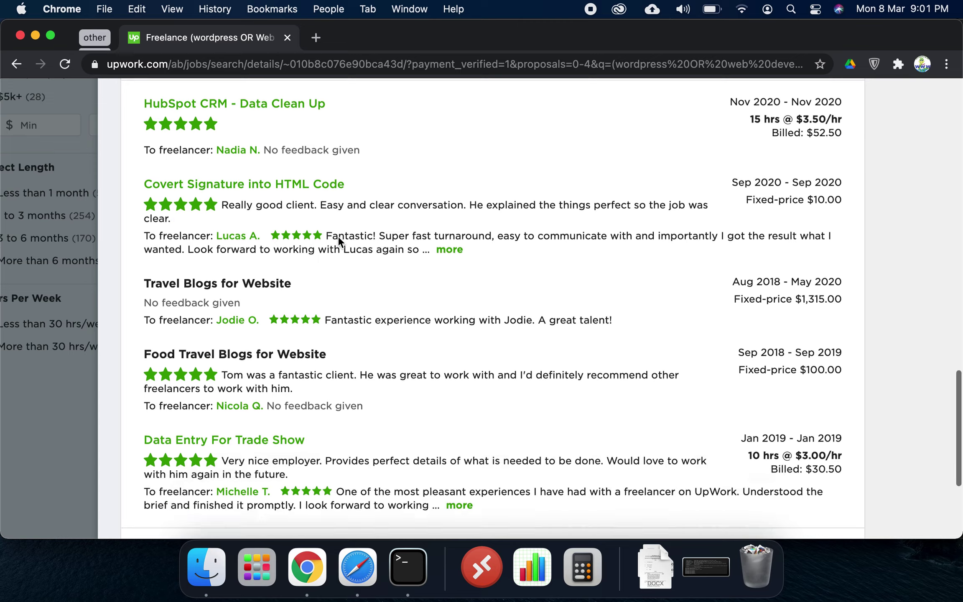
scroll(337, 236, down, 1)
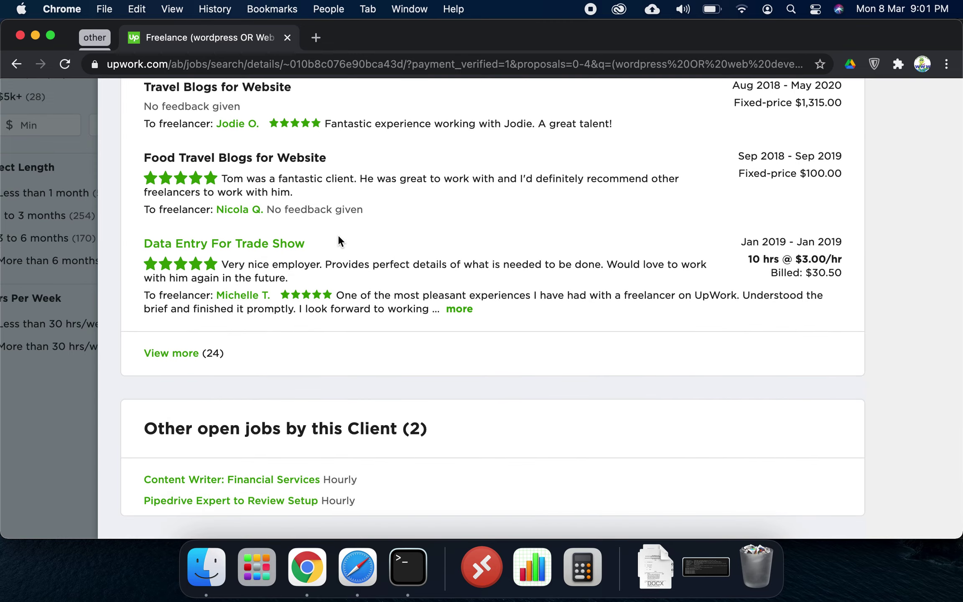
Step: Return to the start of the Web Design / UX Design posting and open its proposal form
scroll(337, 235, up, 20)
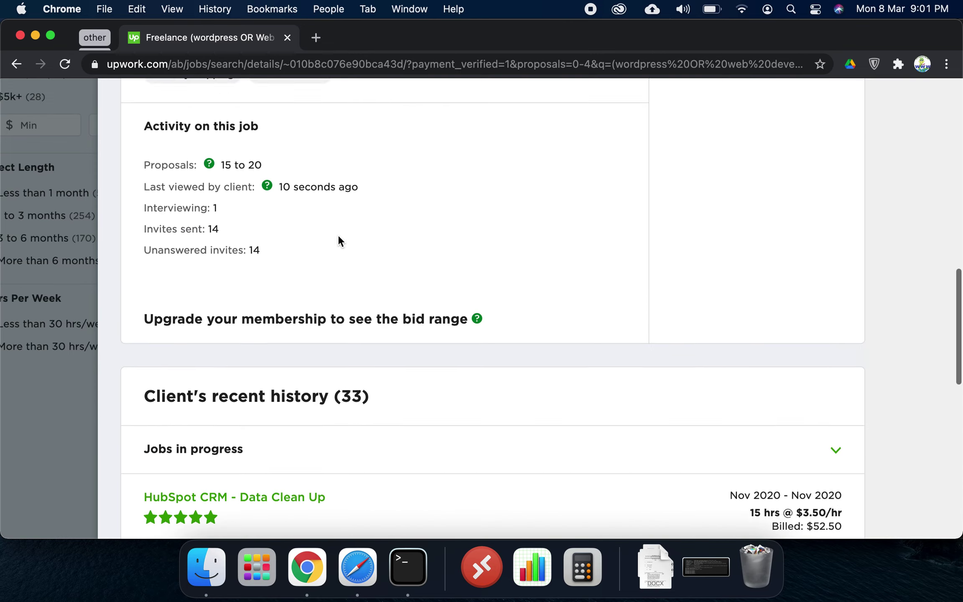
scroll(338, 239, up, 5)
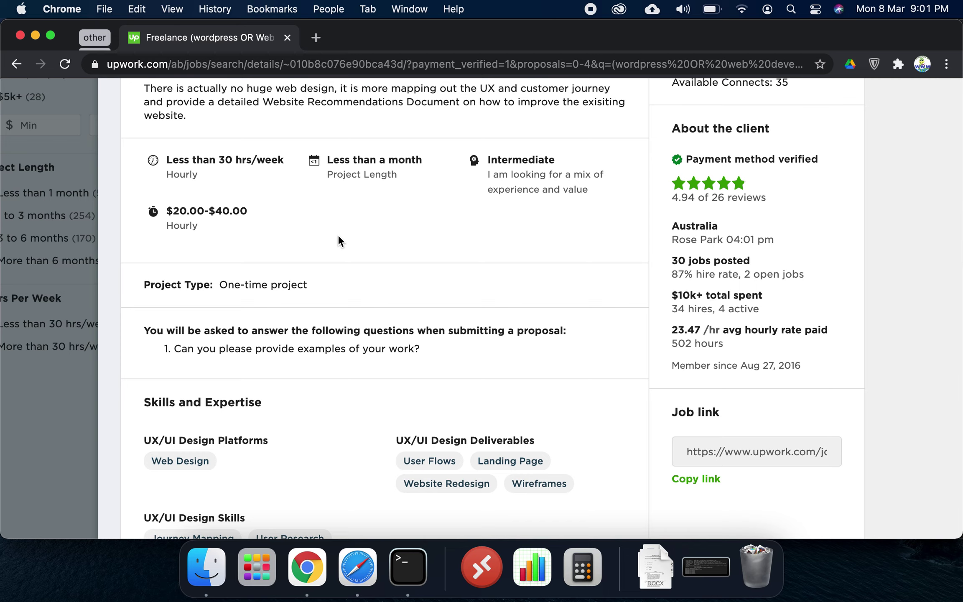
scroll(338, 235, up, 3)
click(734, 211)
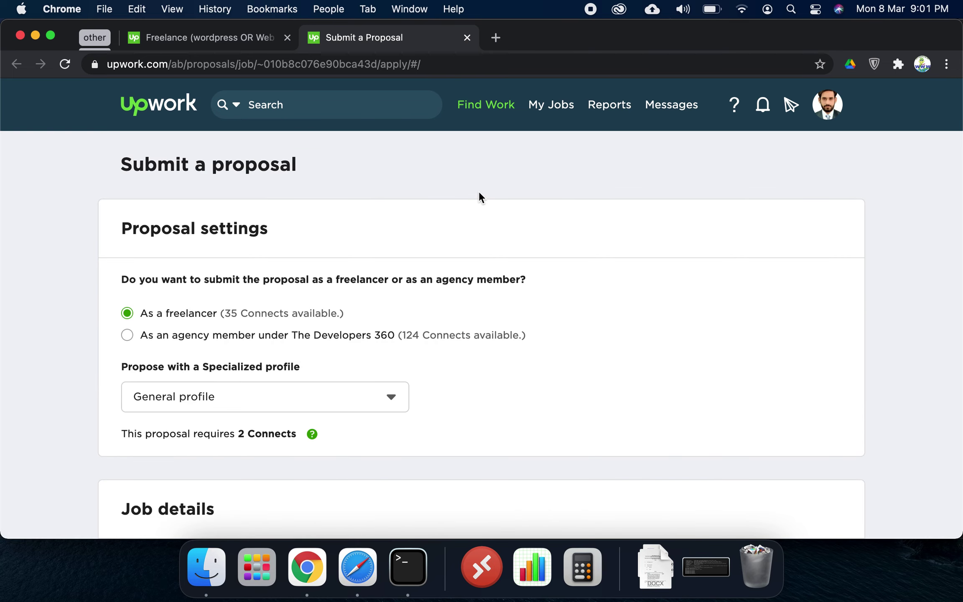
Step: Read the proposal form's job details and compare the profile rate with the client's budget in the Terms section
scroll(531, 207, down, 8)
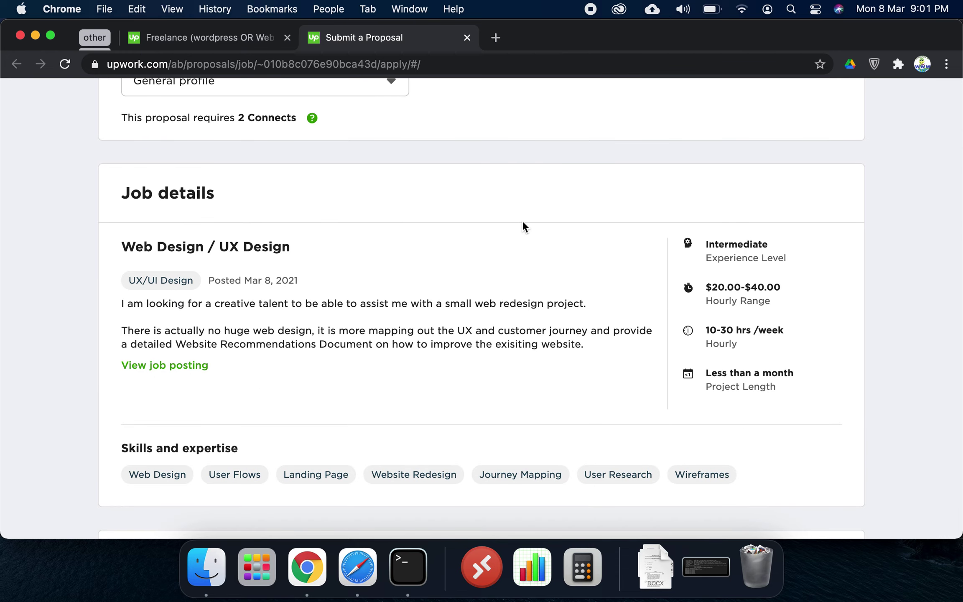
scroll(522, 220, down, 5)
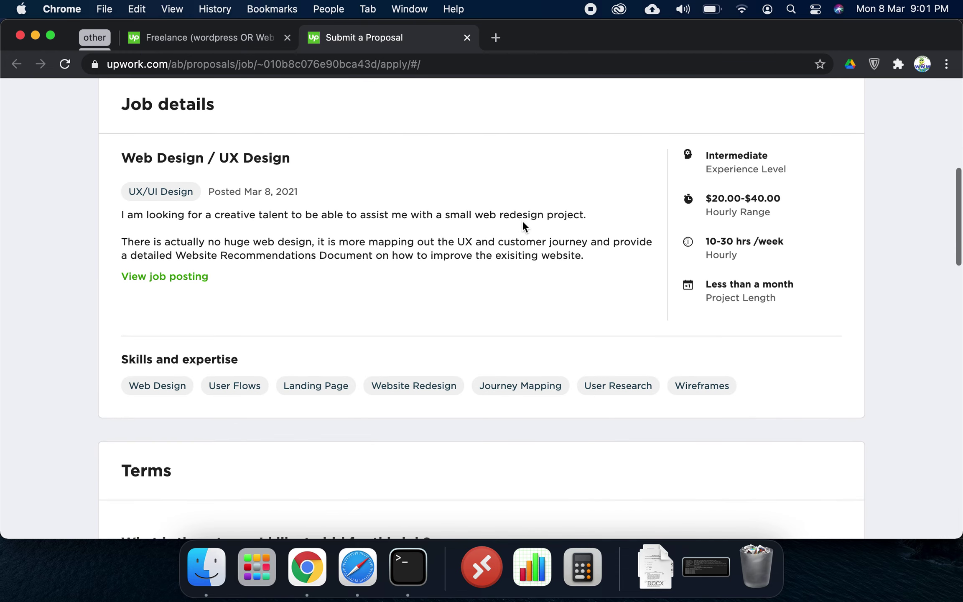
scroll(401, 277, down, 4)
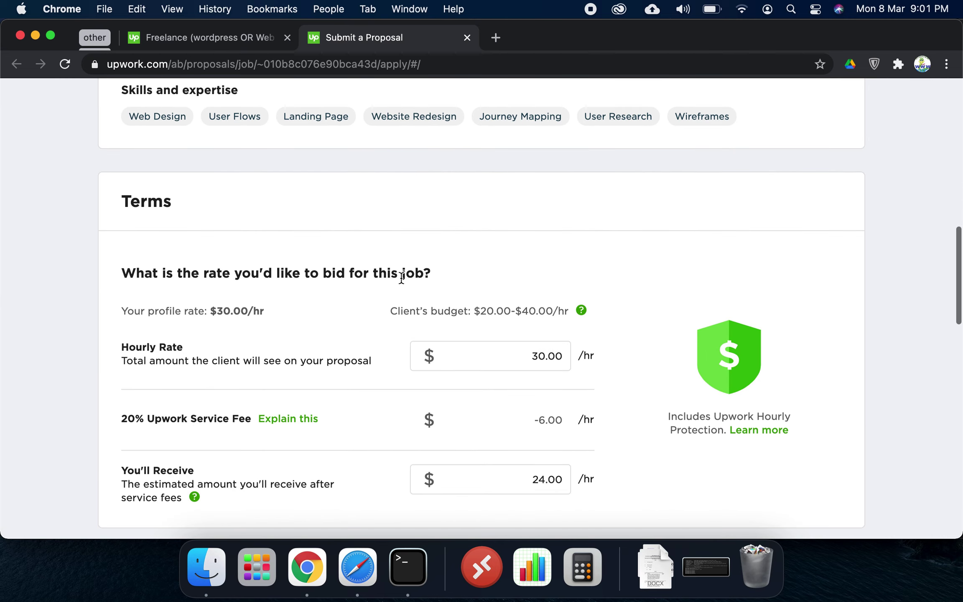
scroll(226, 286, up, 4)
scroll(208, 283, down, 6)
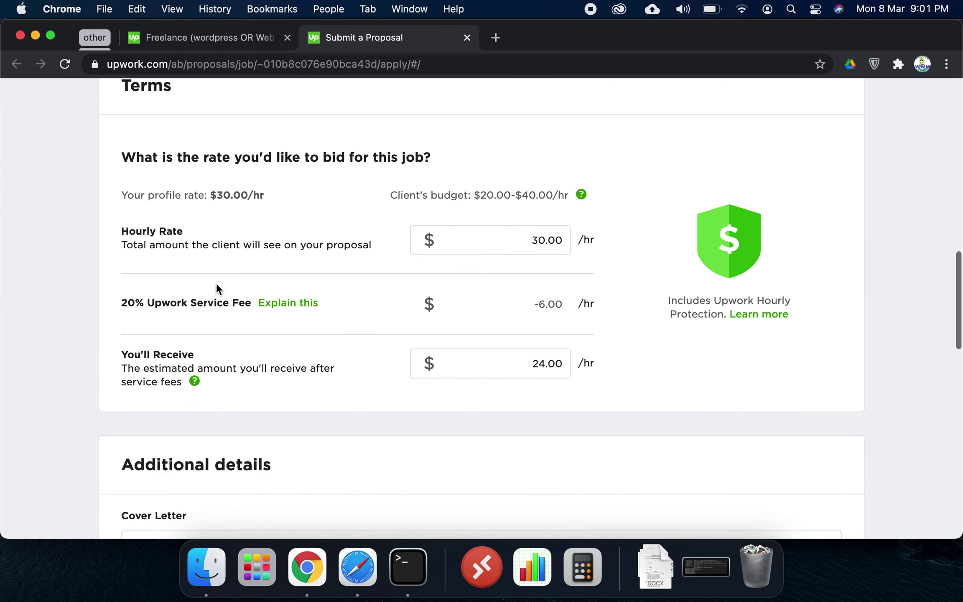
click(533, 238)
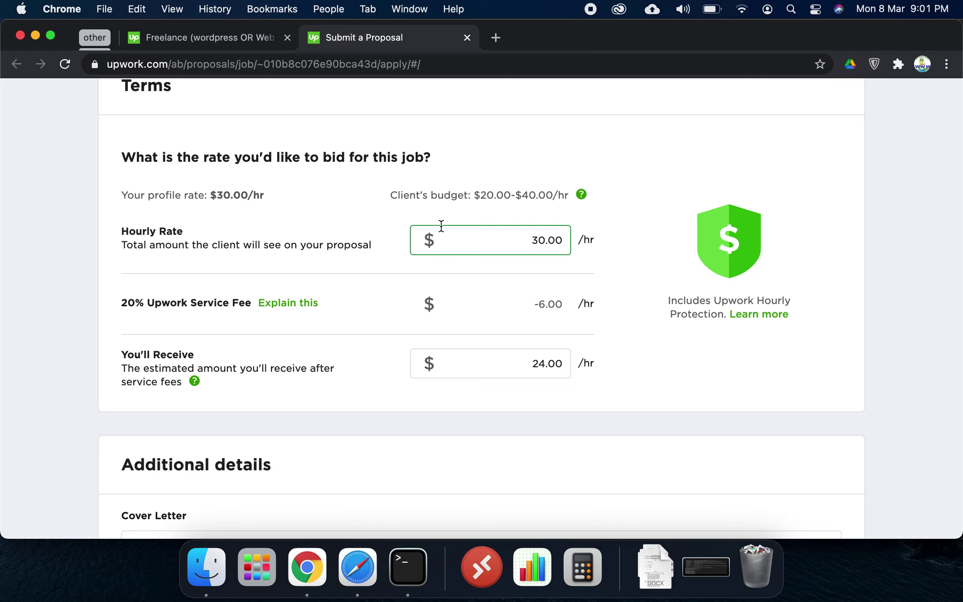
double_click(219, 197)
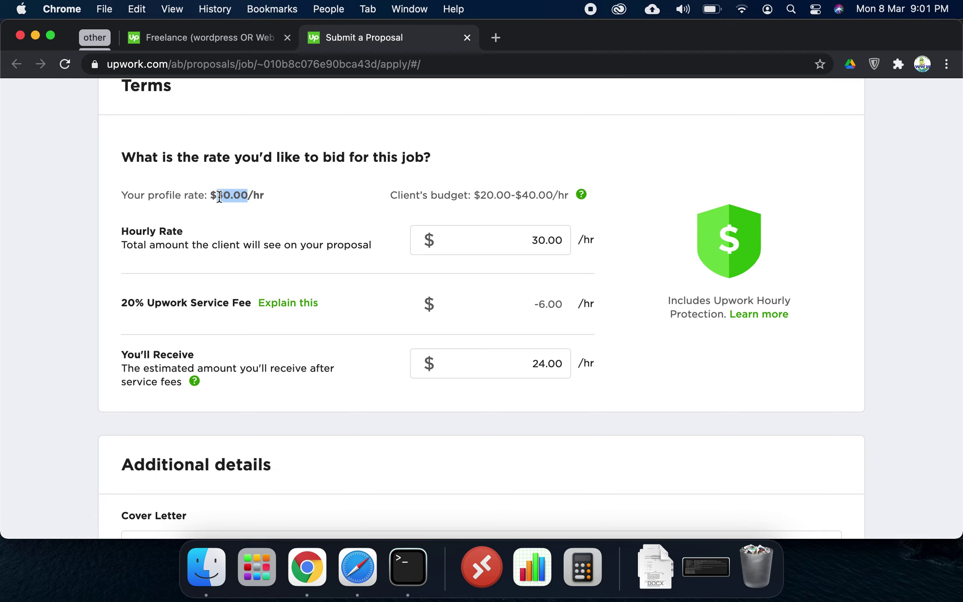
drag(388, 193, 353, 204)
double_click(518, 195)
double_click(493, 194)
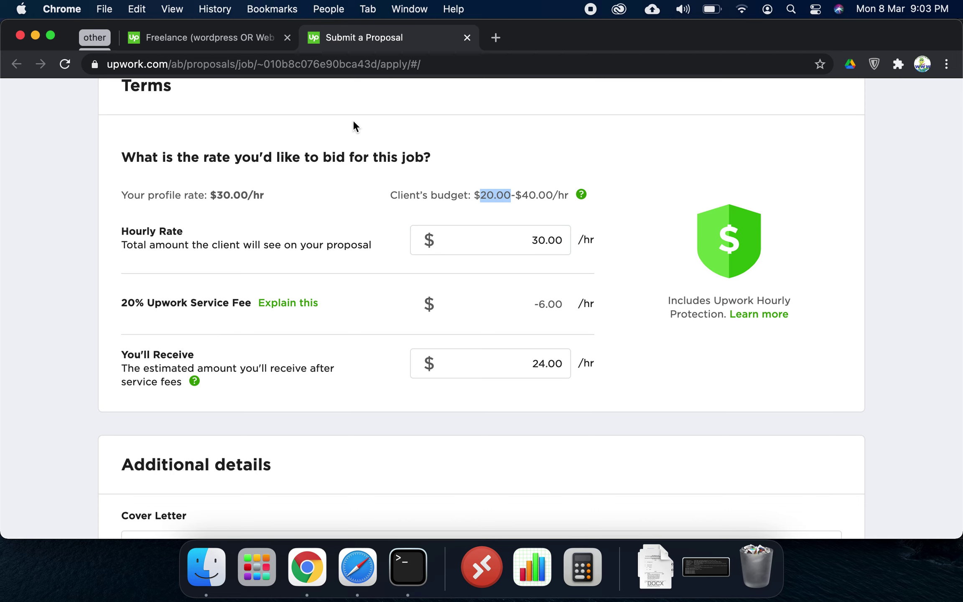
Step: Return to the Web Design / UX Design posting and check the description of its requested experience level
click(230, 46)
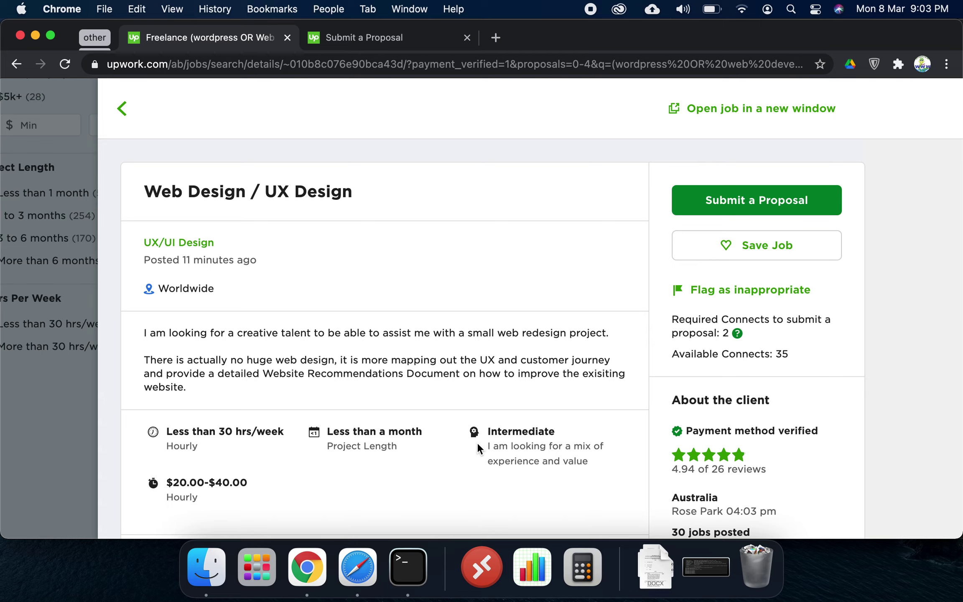
drag(485, 429, 603, 488)
scroll(604, 489, down, 2)
click(603, 487)
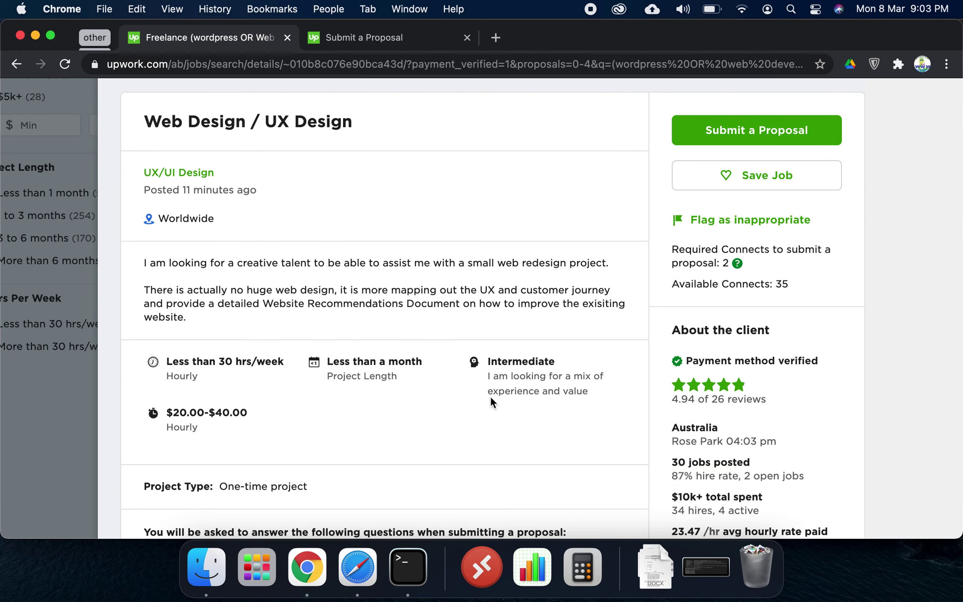
drag(484, 373, 596, 401)
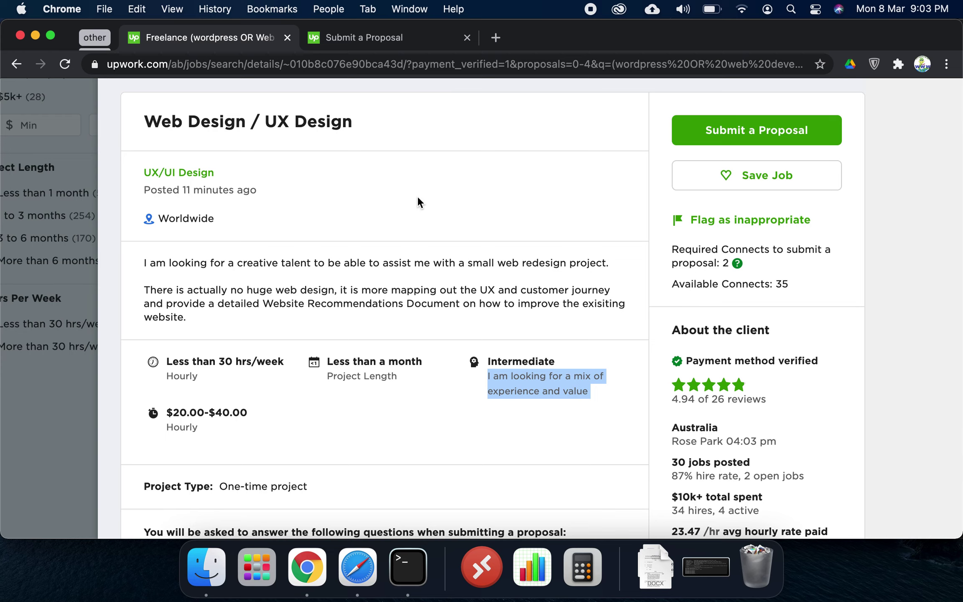
Step: Compare the client's budget range and bid amounts in the proposal terms with the posting's experience requirement
click(371, 31)
click(490, 223)
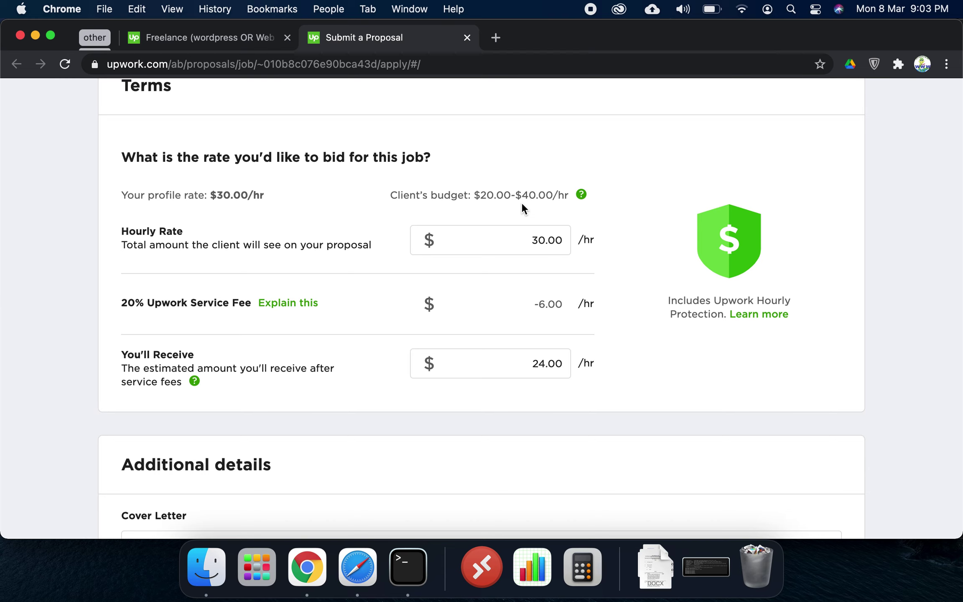
click(224, 38)
click(506, 407)
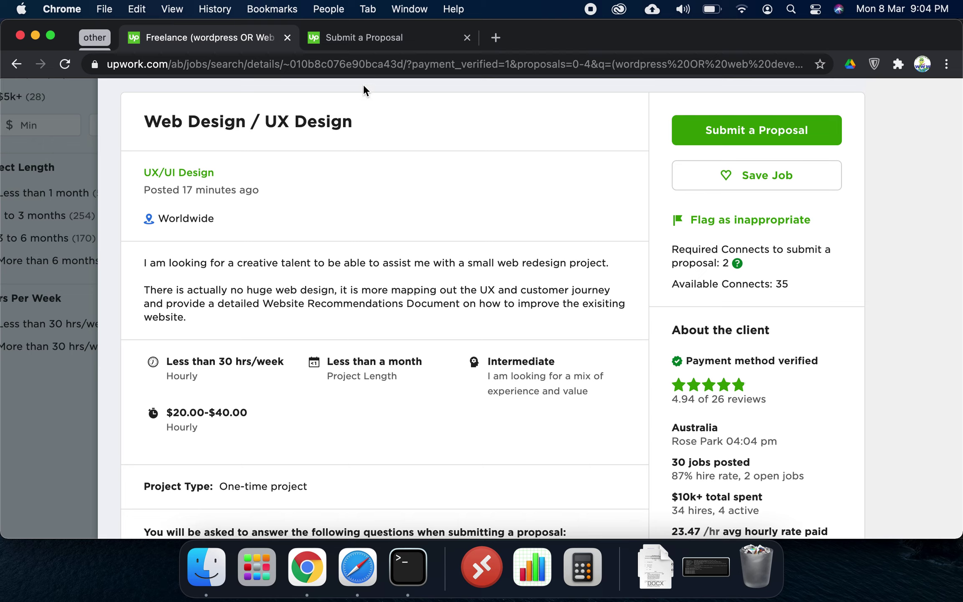
click(384, 44)
click(533, 363)
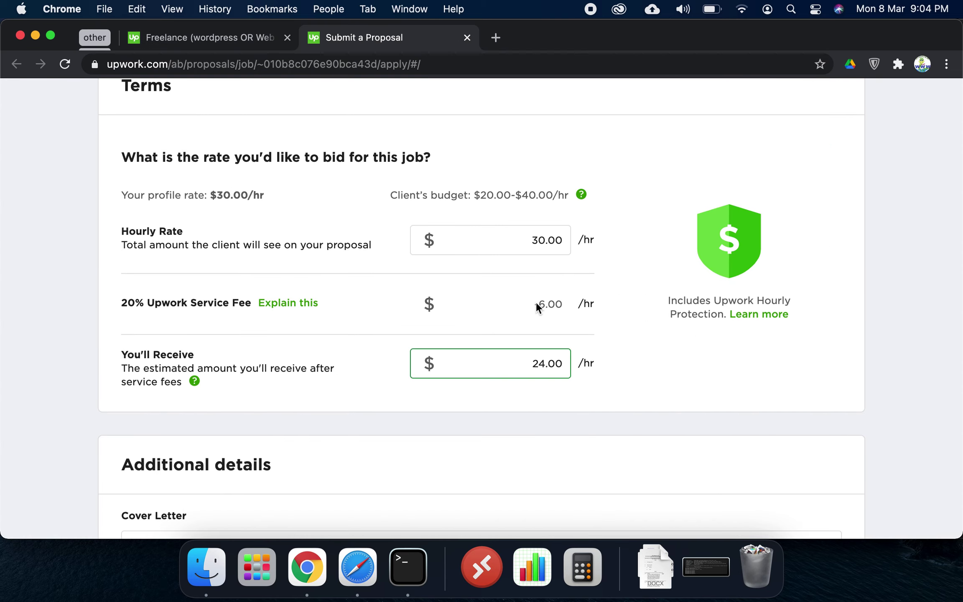
double_click(484, 195)
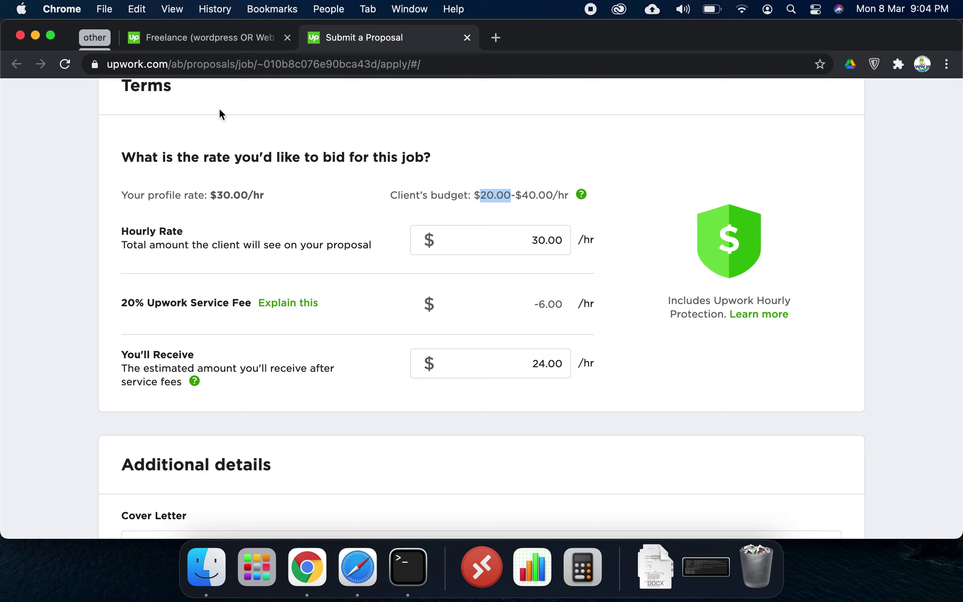
Step: Recheck the posting's note on experience and value, and view the proposal form's upper budget limit and Cover Letter section
click(216, 45)
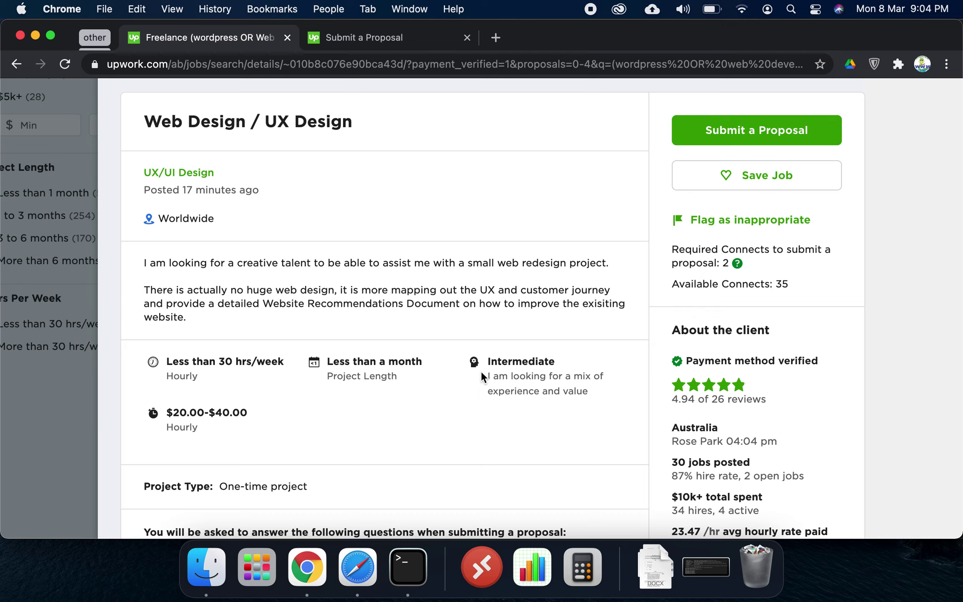
drag(491, 378, 592, 407)
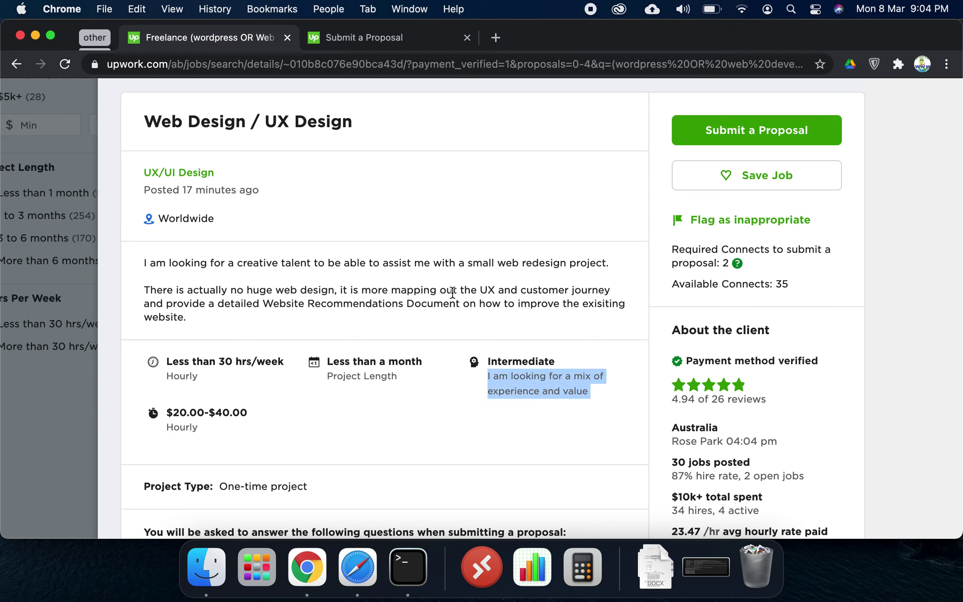
click(386, 46)
double_click(532, 201)
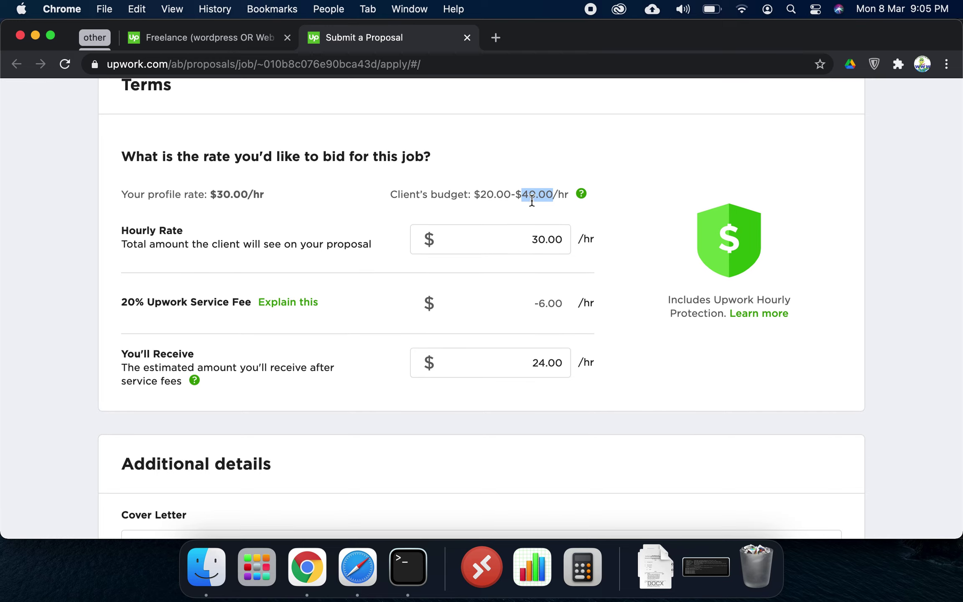
scroll(532, 200, down, 3)
click(533, 190)
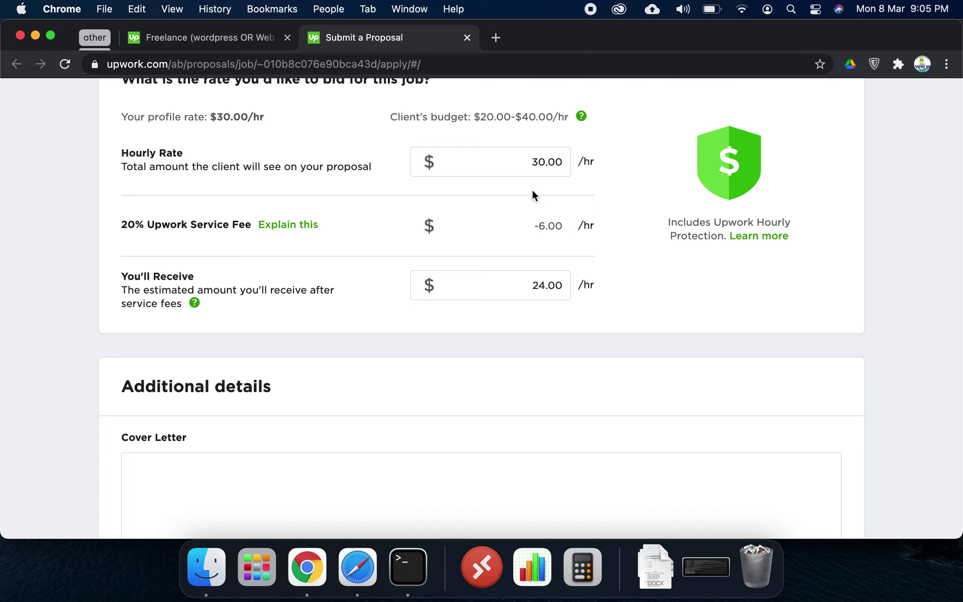
scroll(311, 326, down, 3)
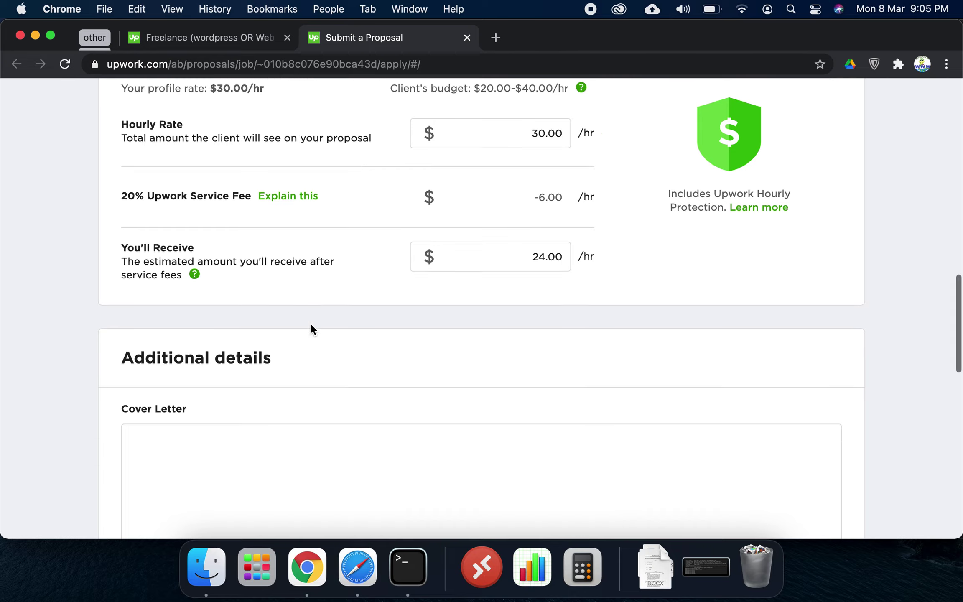